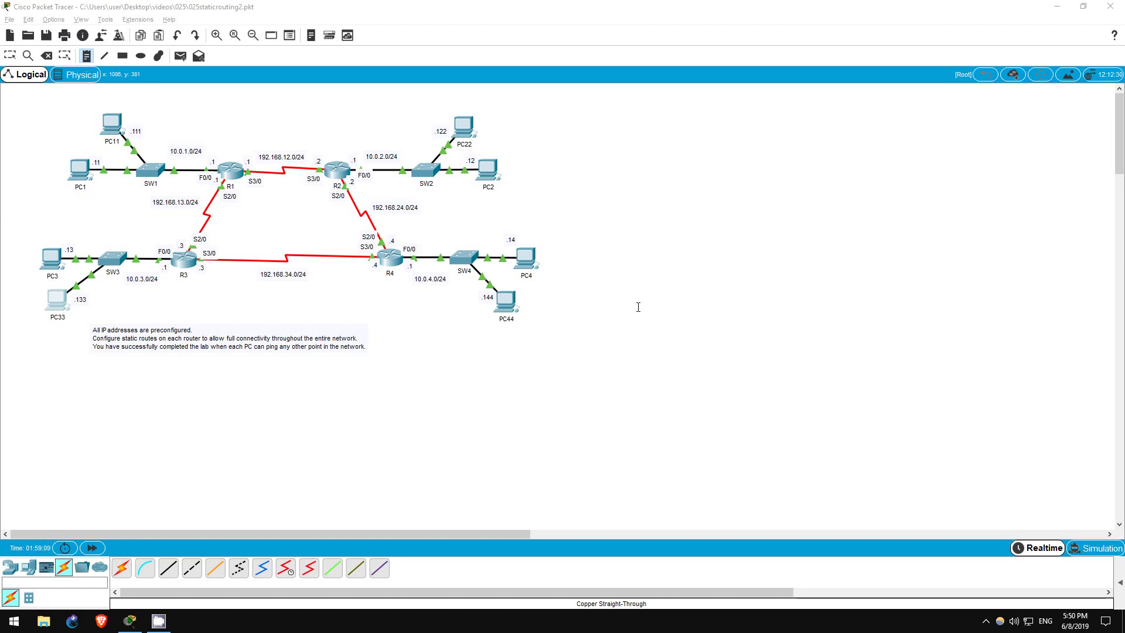
Discard a stray text note, select PC11, PC1, SW1 and R1, and open R1's configuration window
click(181, 130)
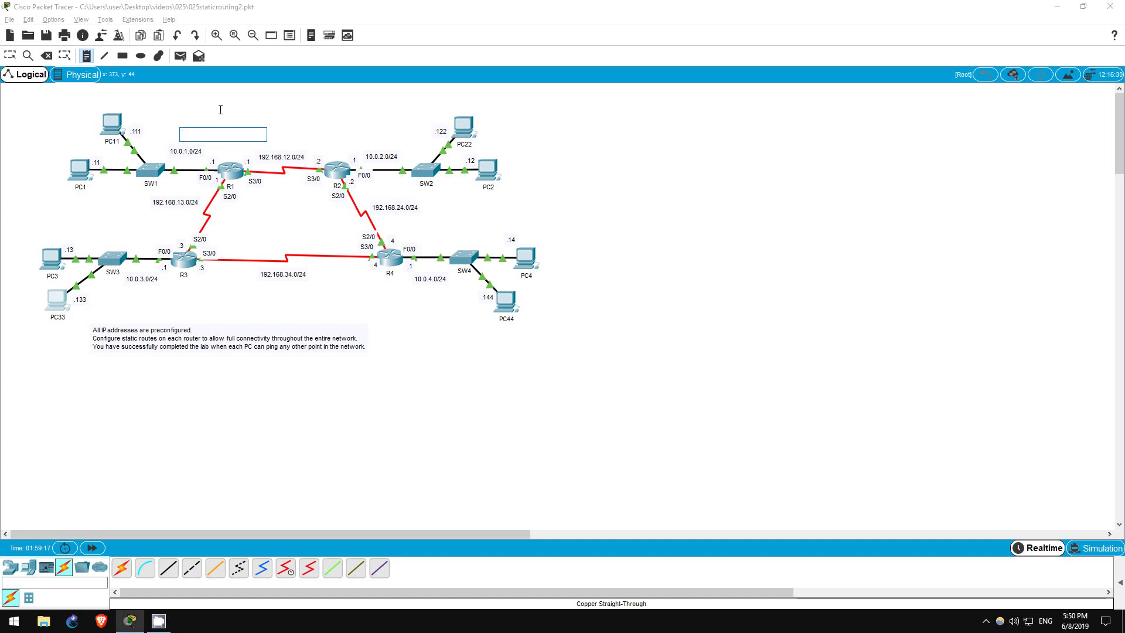
click(10, 55)
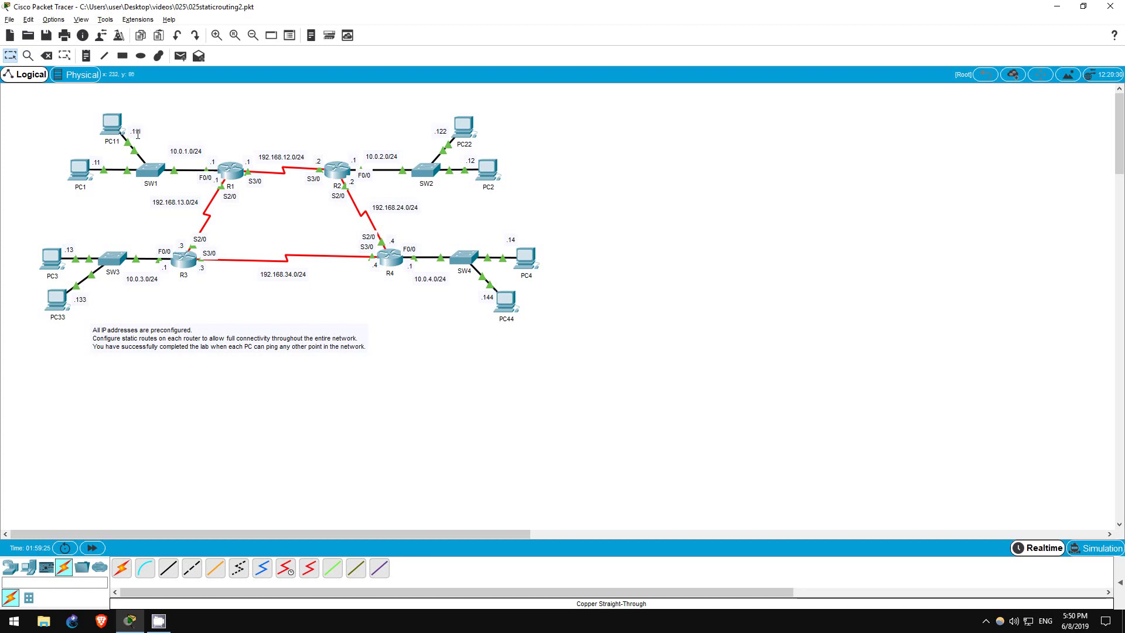
drag(37, 116, 613, 330)
click(231, 171)
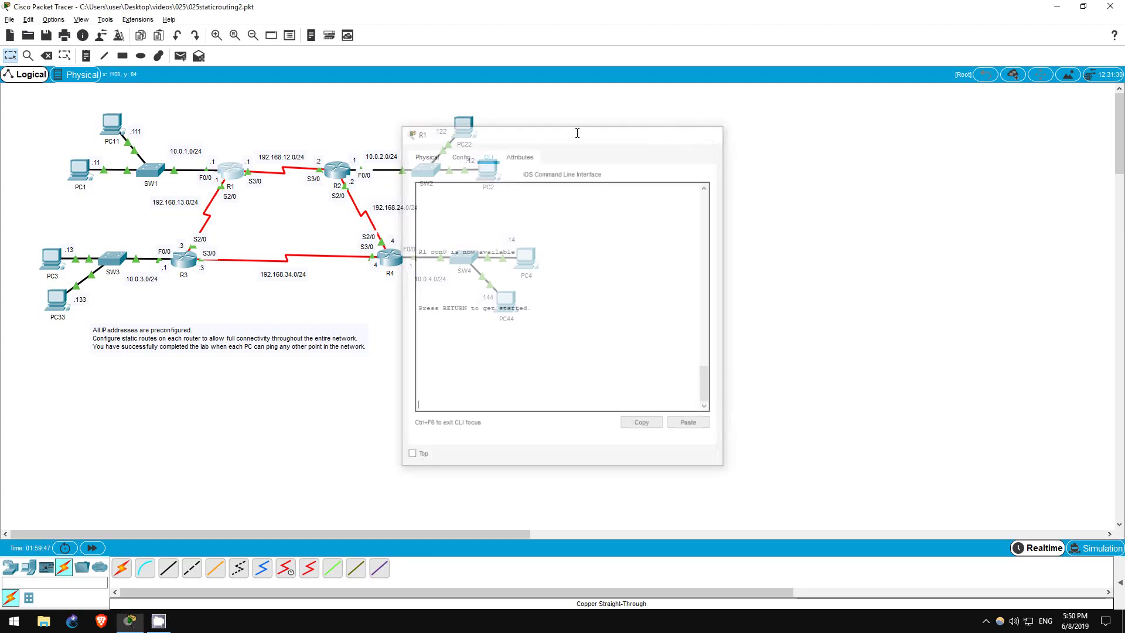
Nudge switch SW1 slightly right and down in the topology, then deselect it
drag(162, 140, 314, 175)
click(240, 132)
click(282, 213)
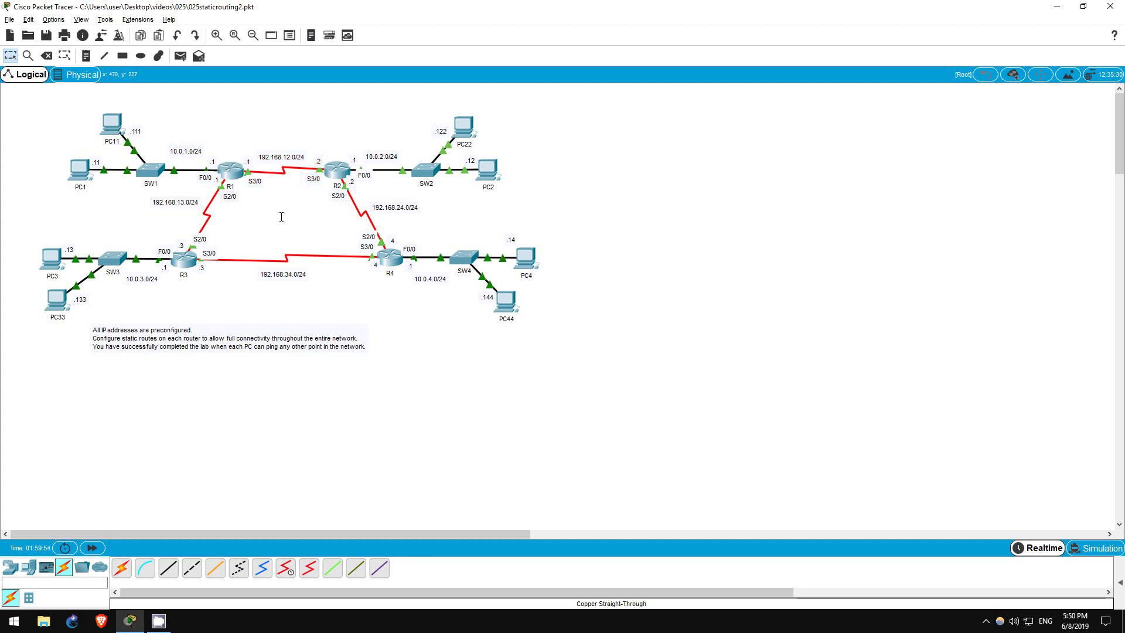
drag(158, 192, 283, 238)
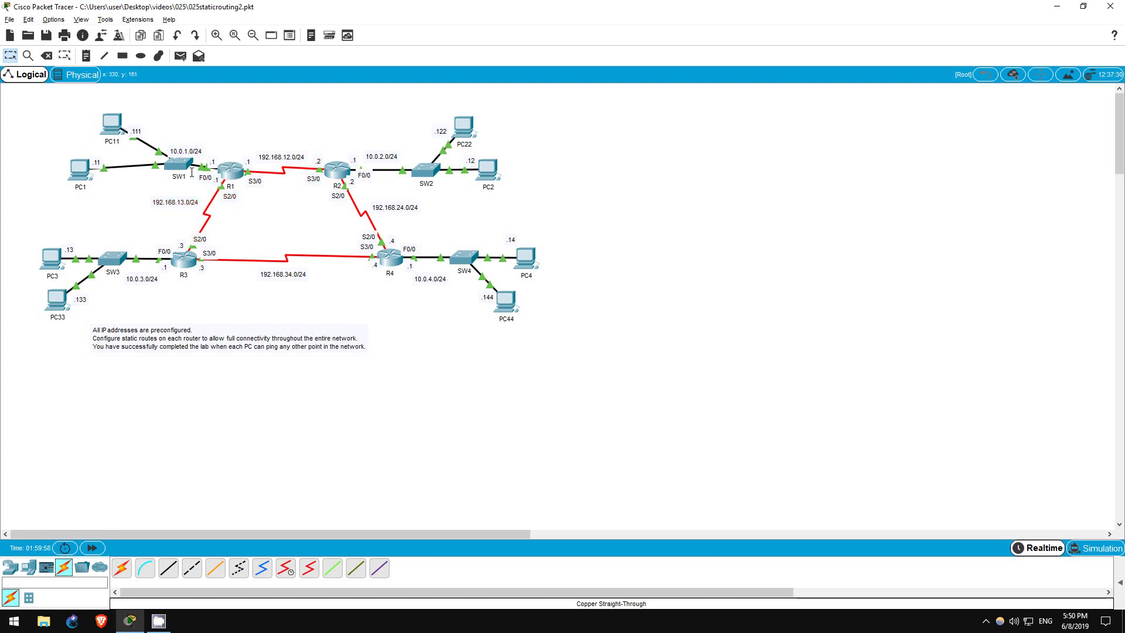
drag(180, 165, 180, 172)
click(259, 134)
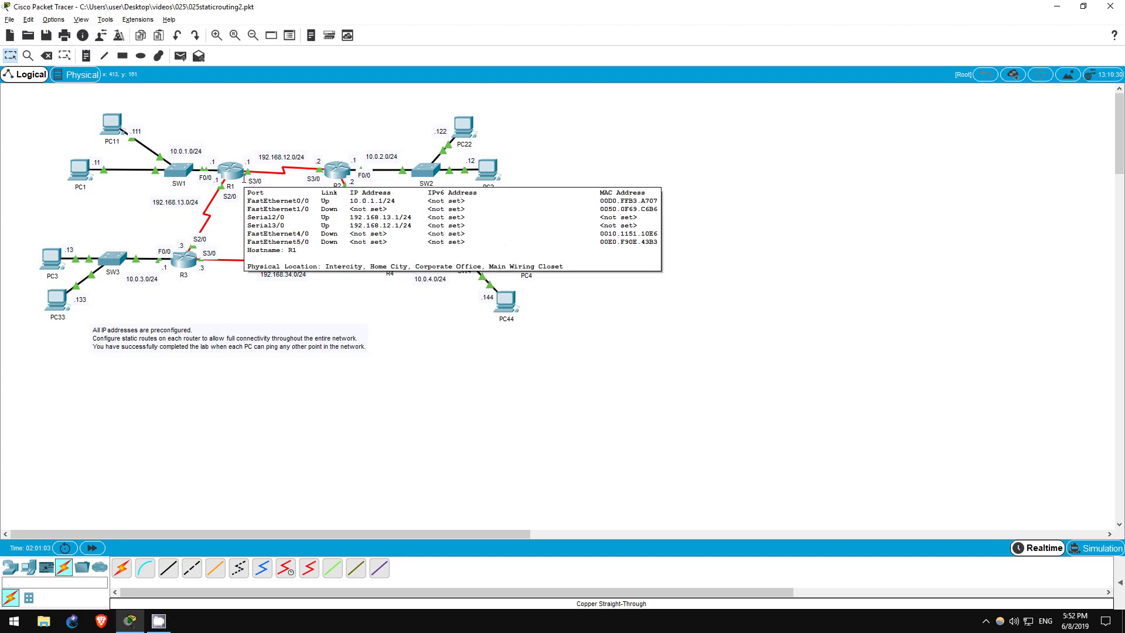
Open R1's CLI and enter global configuration mode with en and conf t
click(243, 177)
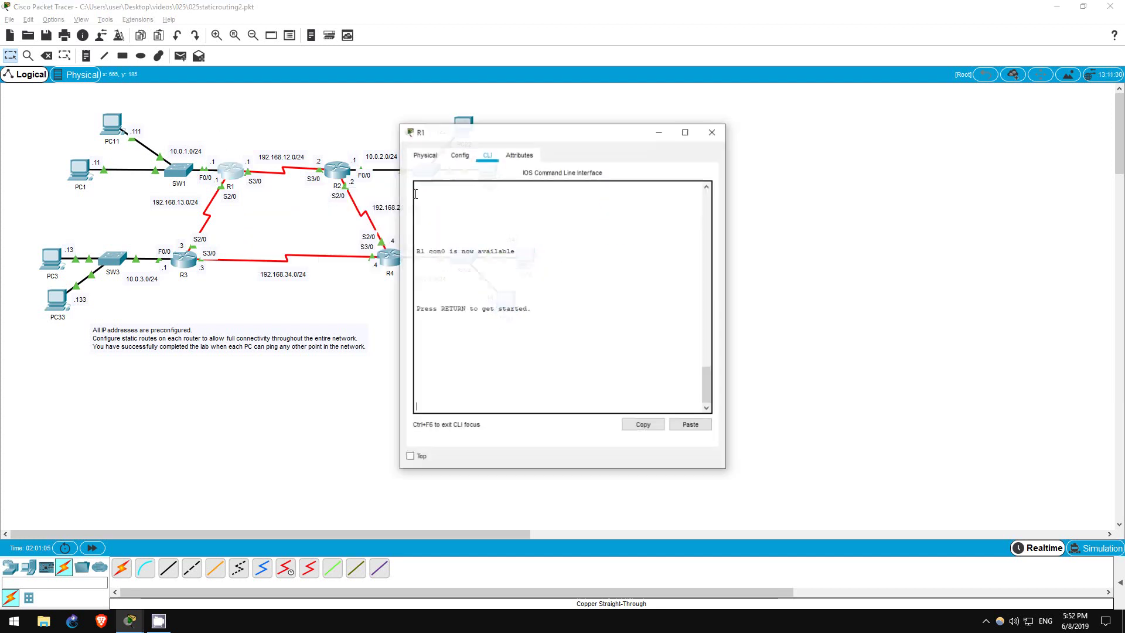
drag(467, 138, 670, 143)
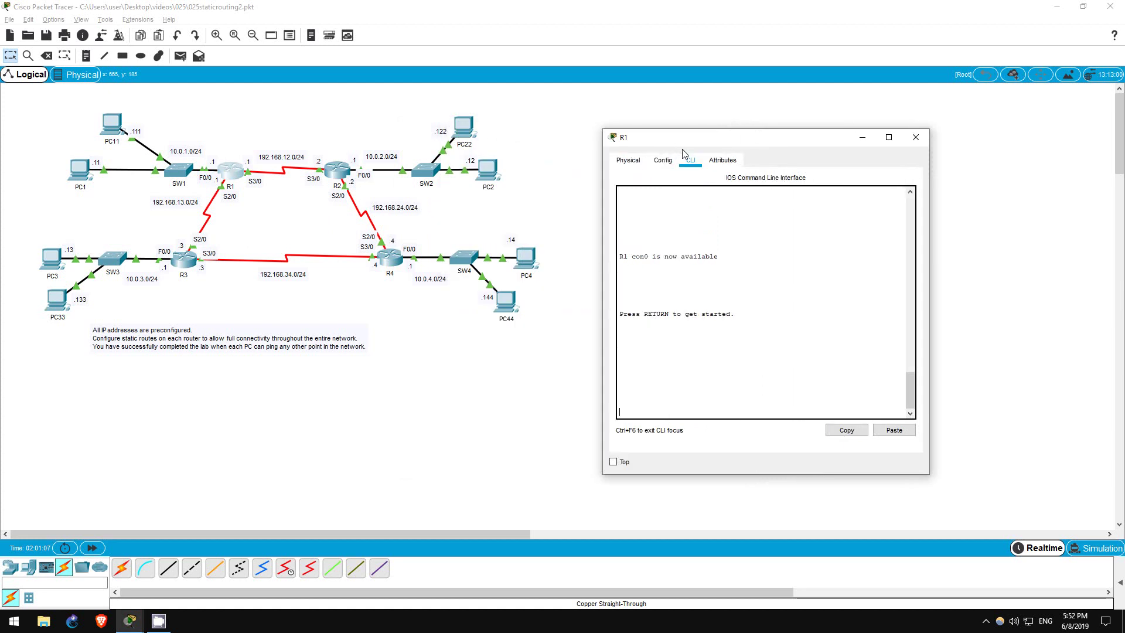
click(696, 400)
key(Return)
key(Return)
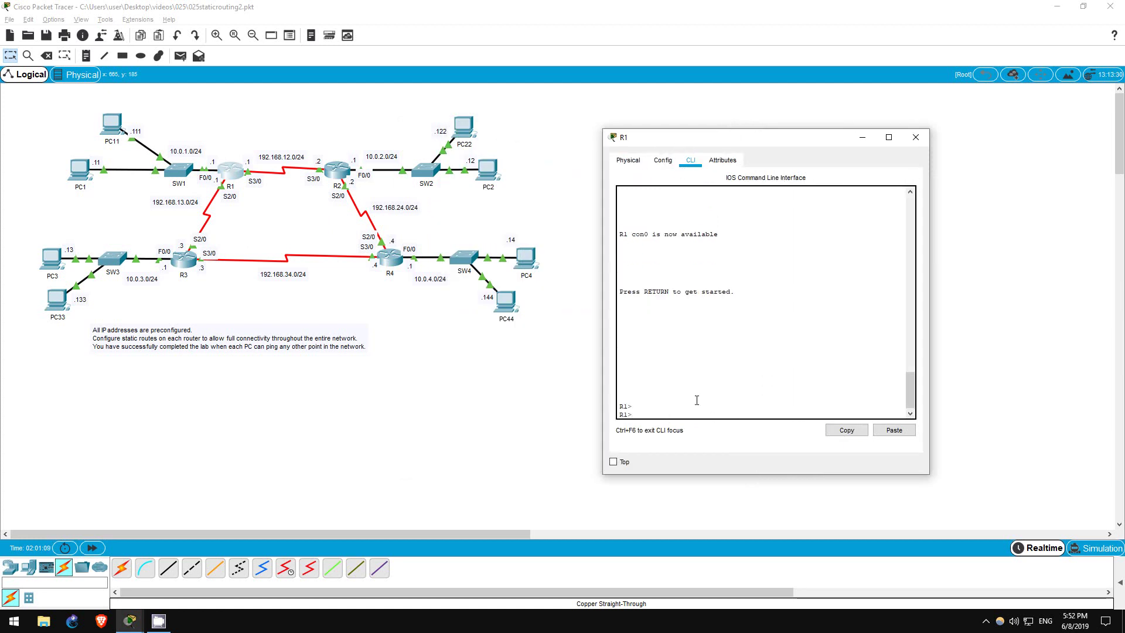
text(en)
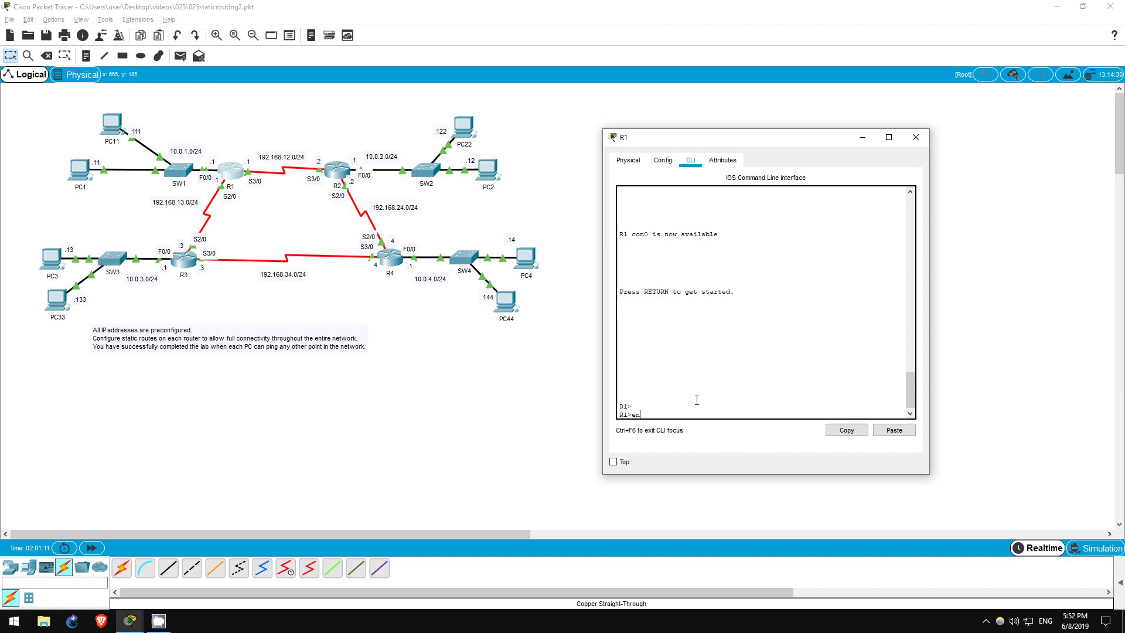
key(Return)
text(conf t)
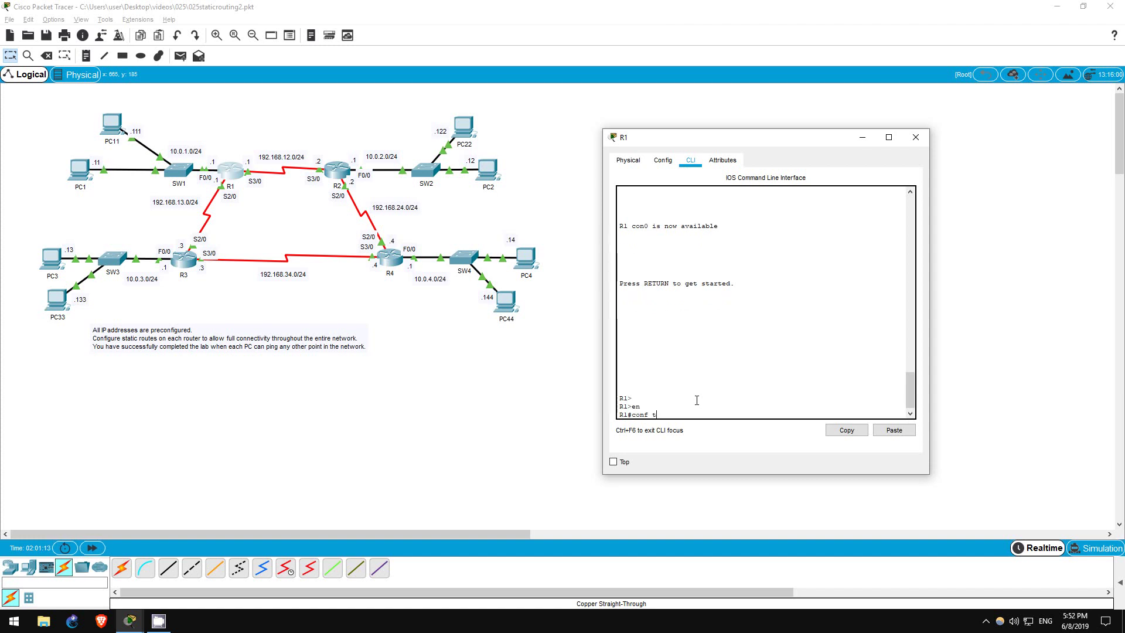
key(Return)
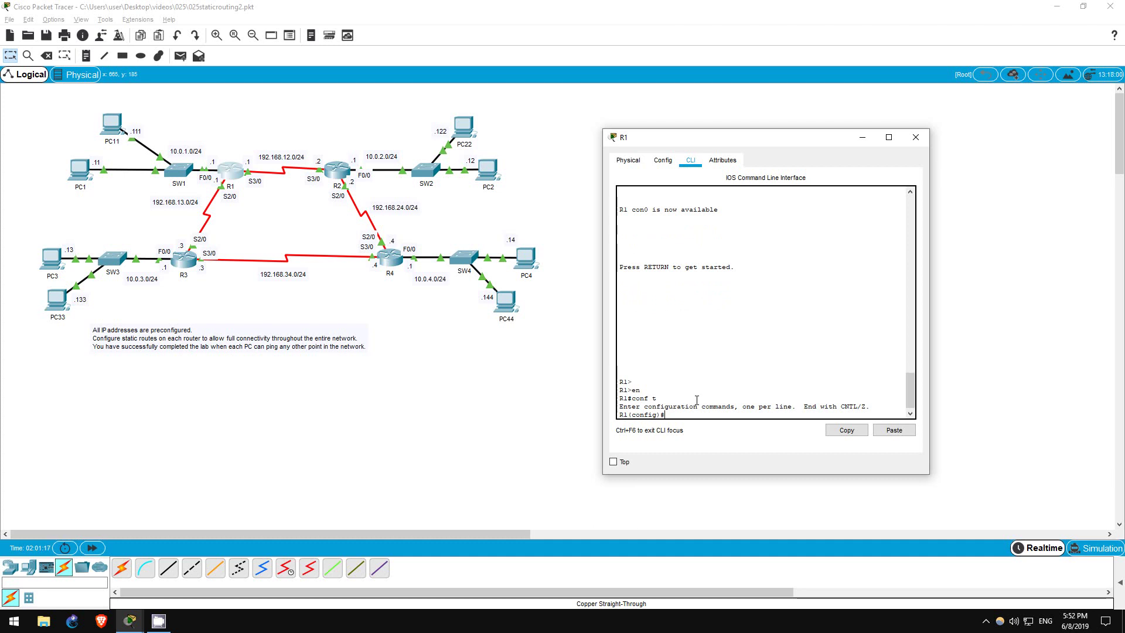
Add R1's route to 192.168.24.0/24 via 192.168.12.2 and type the 192.168.34.0/24 route via 192.168.13.3
text(ip route 192.168.24.0 255.255)
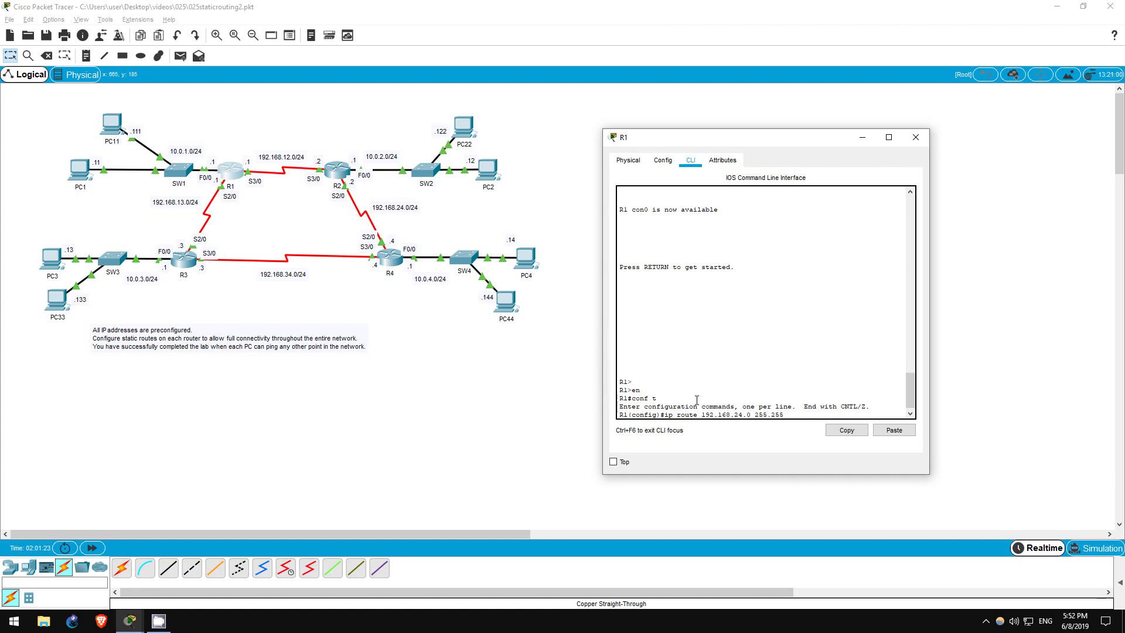
text(.255.0 192.168.12.2)
key(Return)
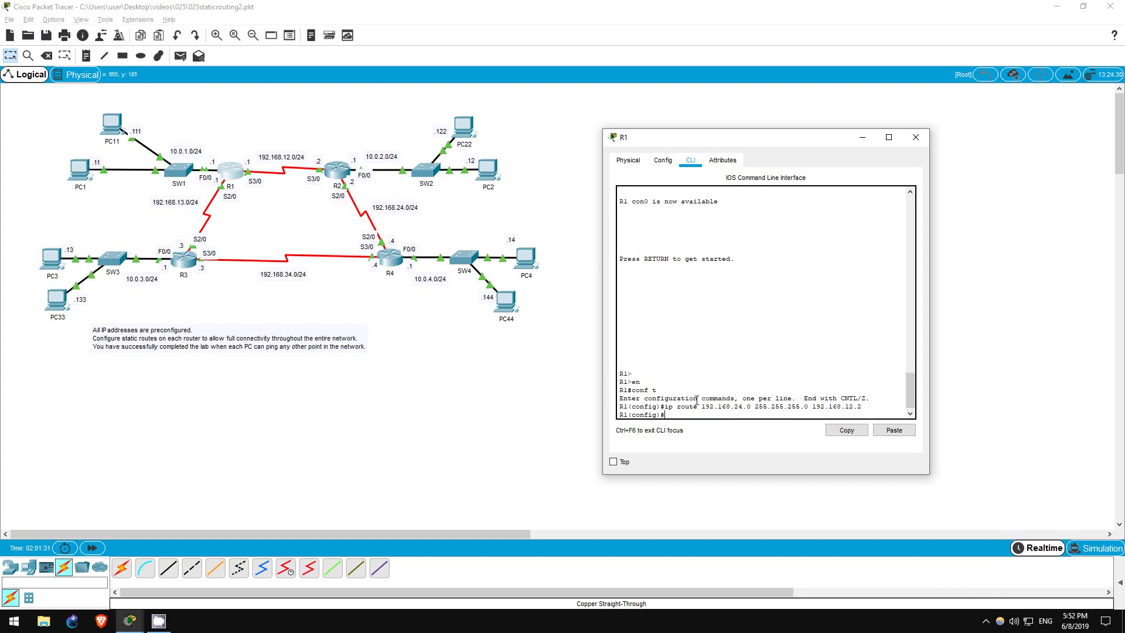
text(ip route 192.1)
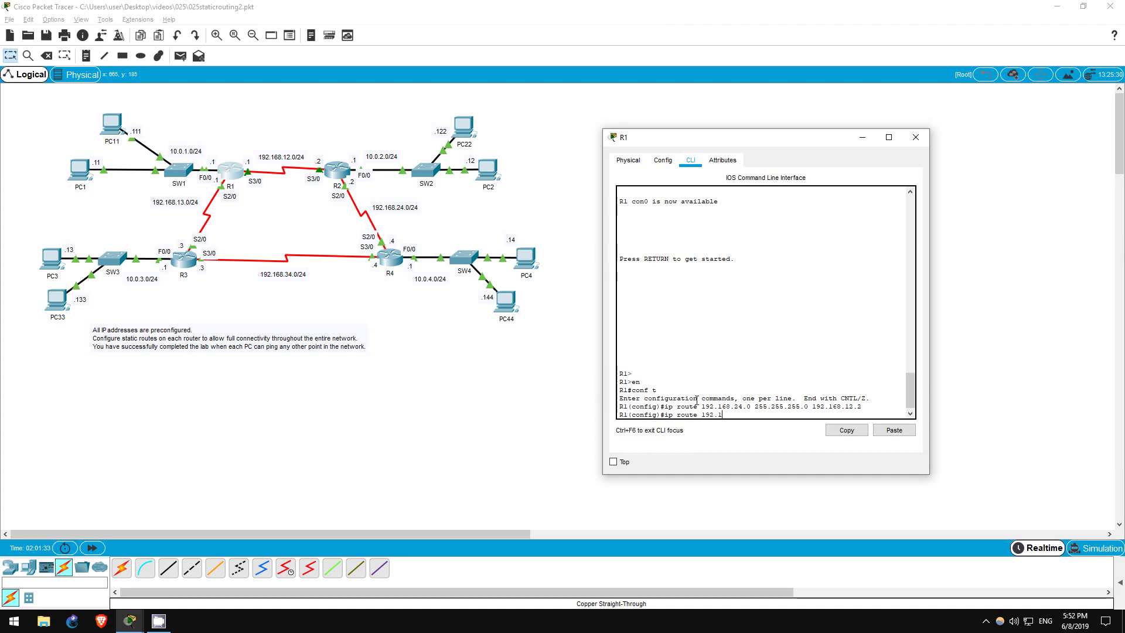
text(68.34.0 255.255.255.0 192)
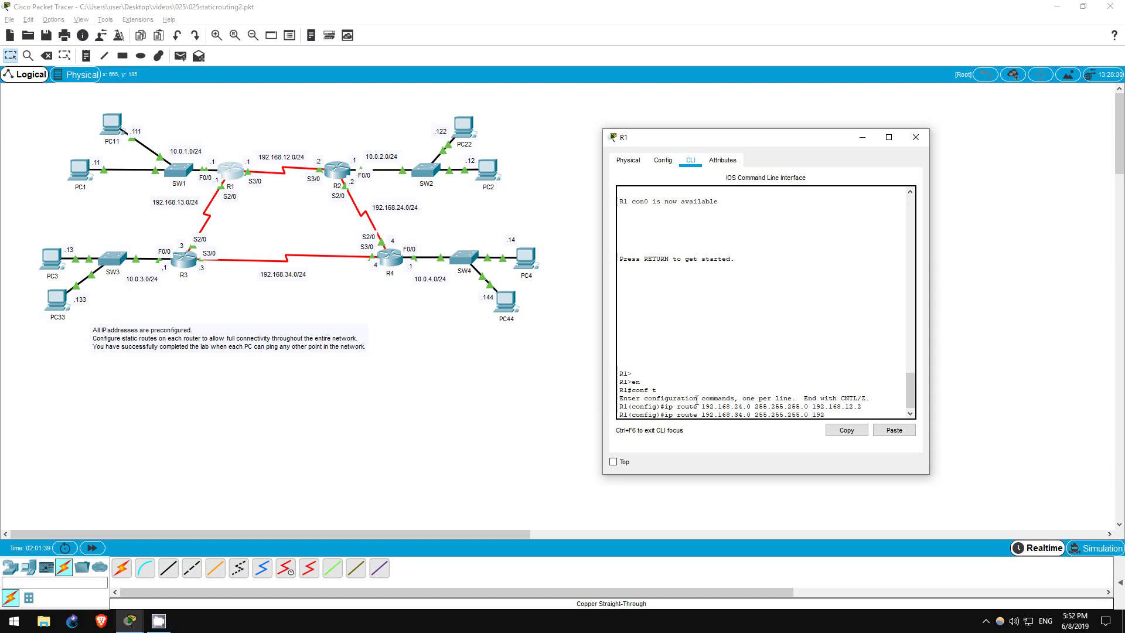
text(.168.13.3)
Enter R1's routes to 192.168.34.0 and 10.0.3.0 via 192.168.13.3, and to 10.0.2.0 and 10.0.4.0 via 192.168.12.2
key(Return)
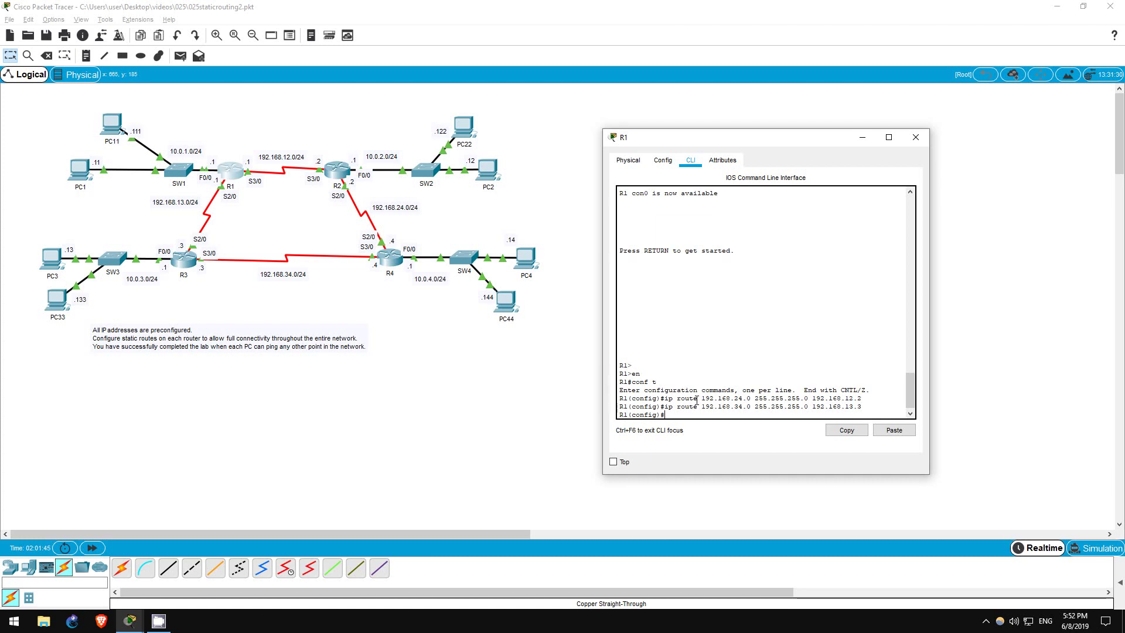
text(ip route 10.0.3.0 255.255.25)
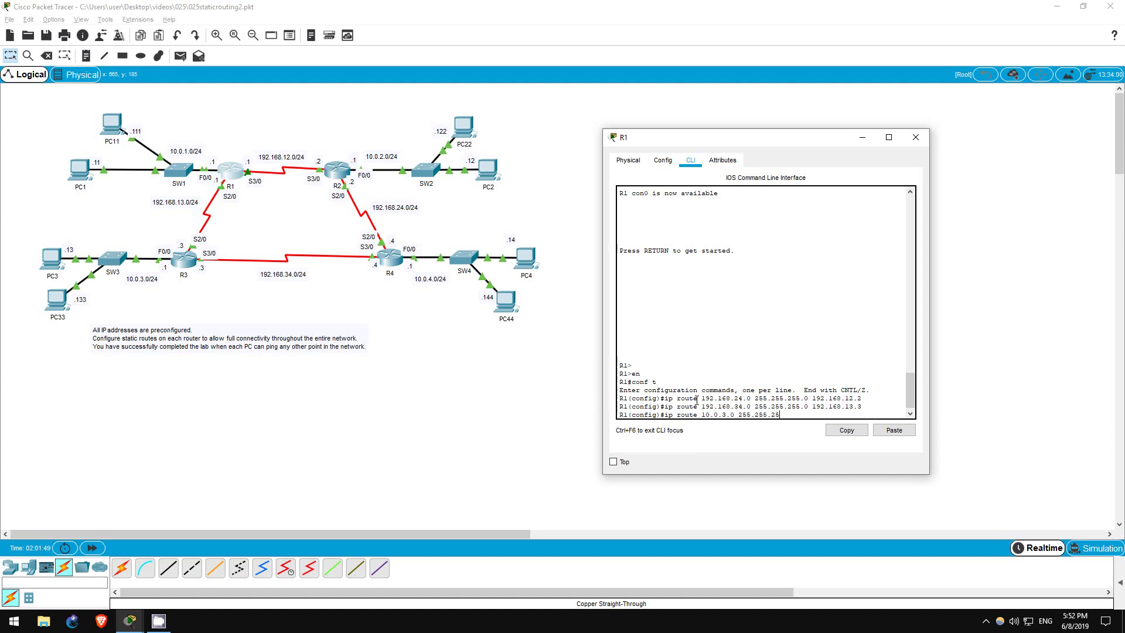
text(5.0 192.168.13.3)
key(Return)
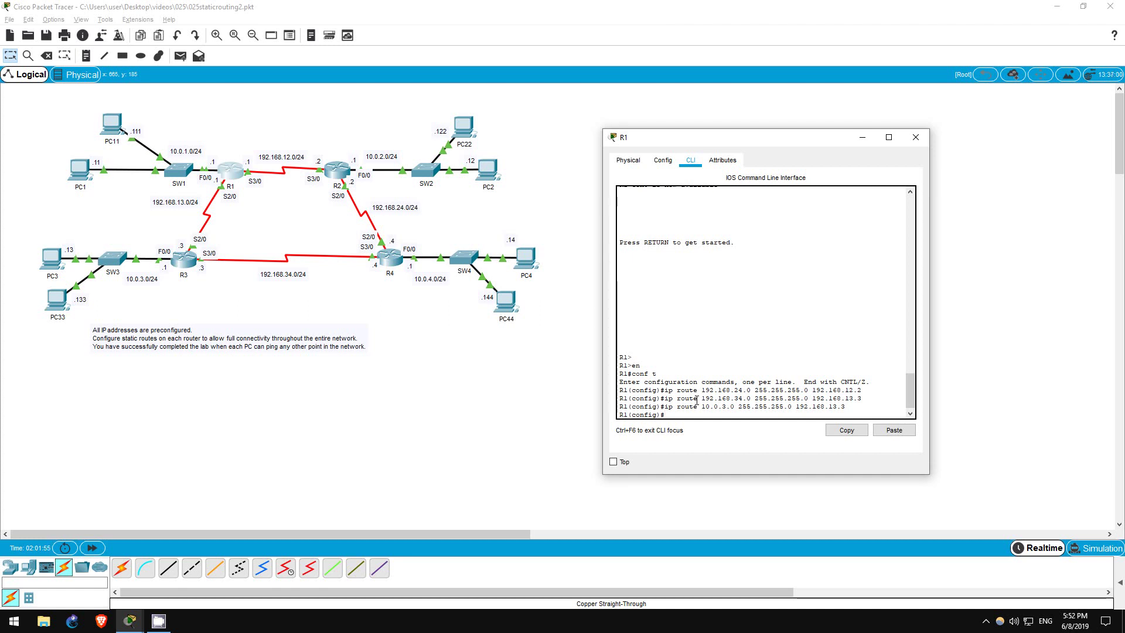
text(ip route 10.0.2.0 255.2)
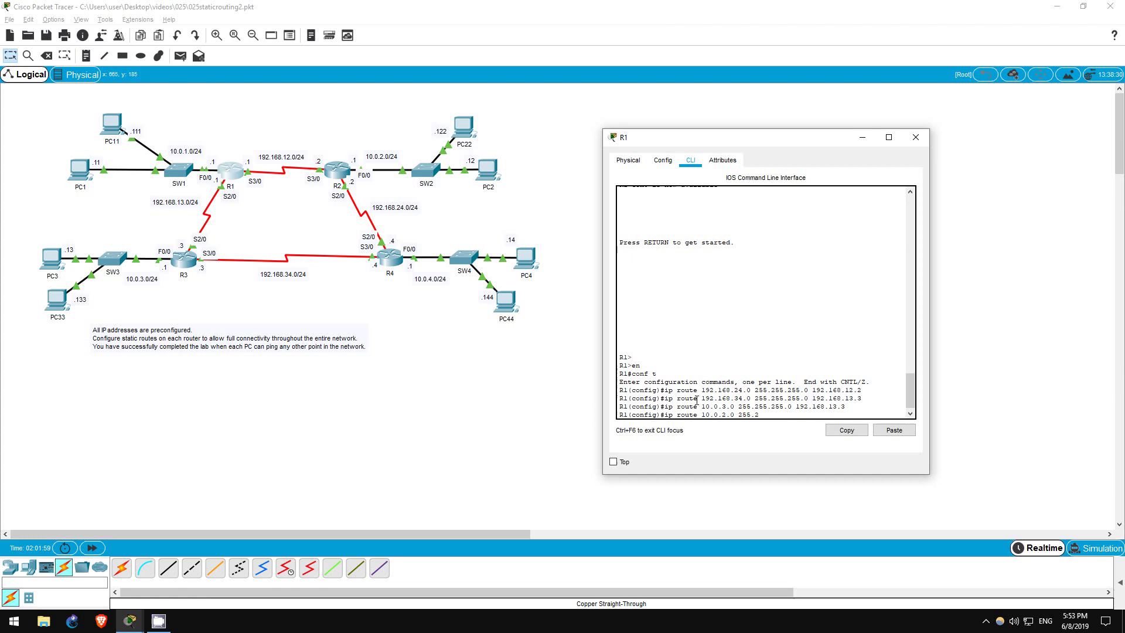
text(55.255.0 192.168.12.2)
key(Return)
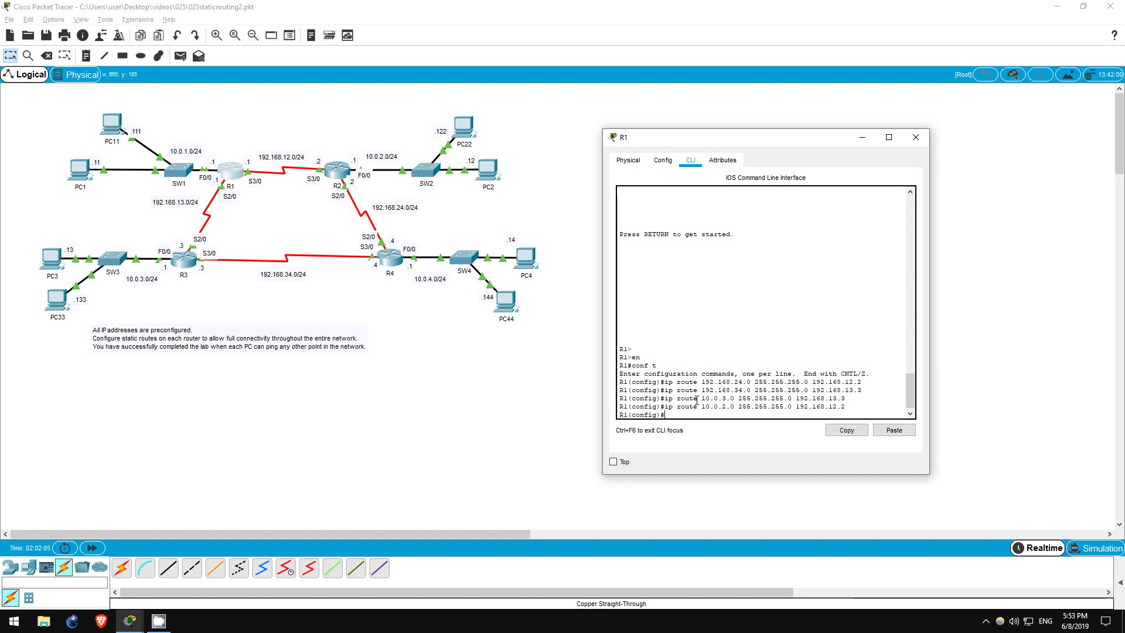
text(ip route)
text(10.0.4.0 255.255.255.0)
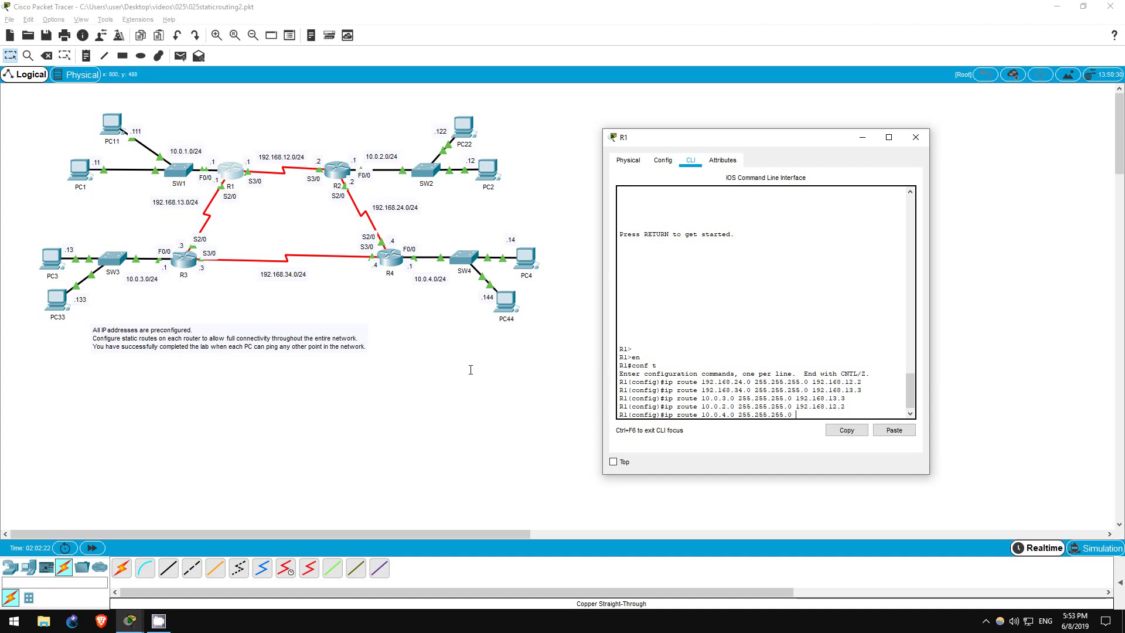
text(92.168.12.2)
key(Return)
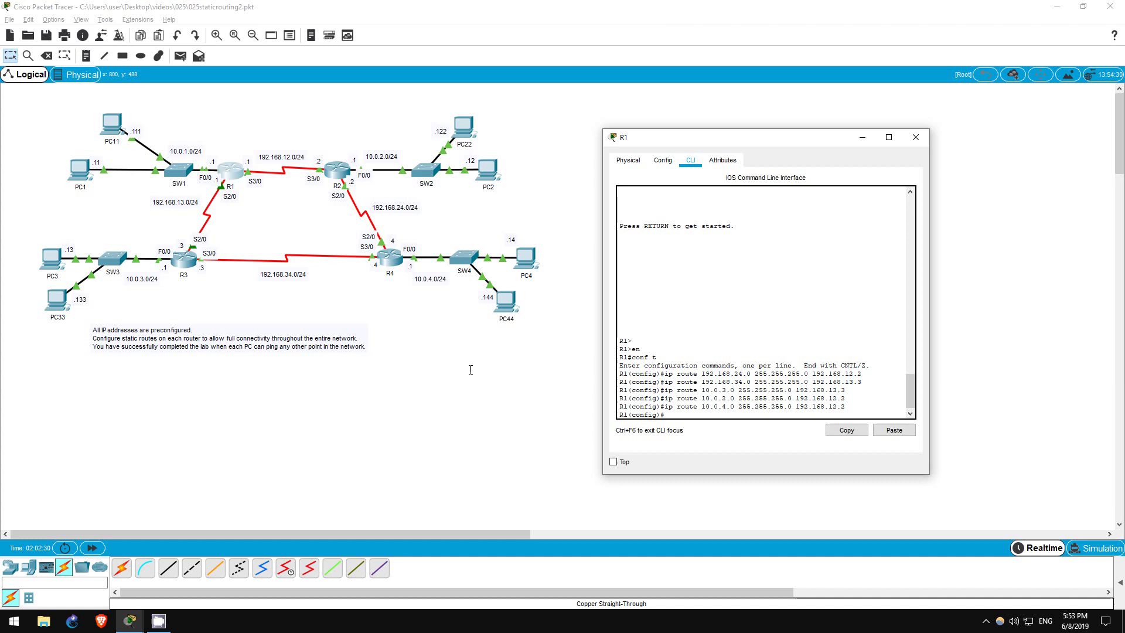
Open router R2's CLI and enter global configuration mode
click(338, 170)
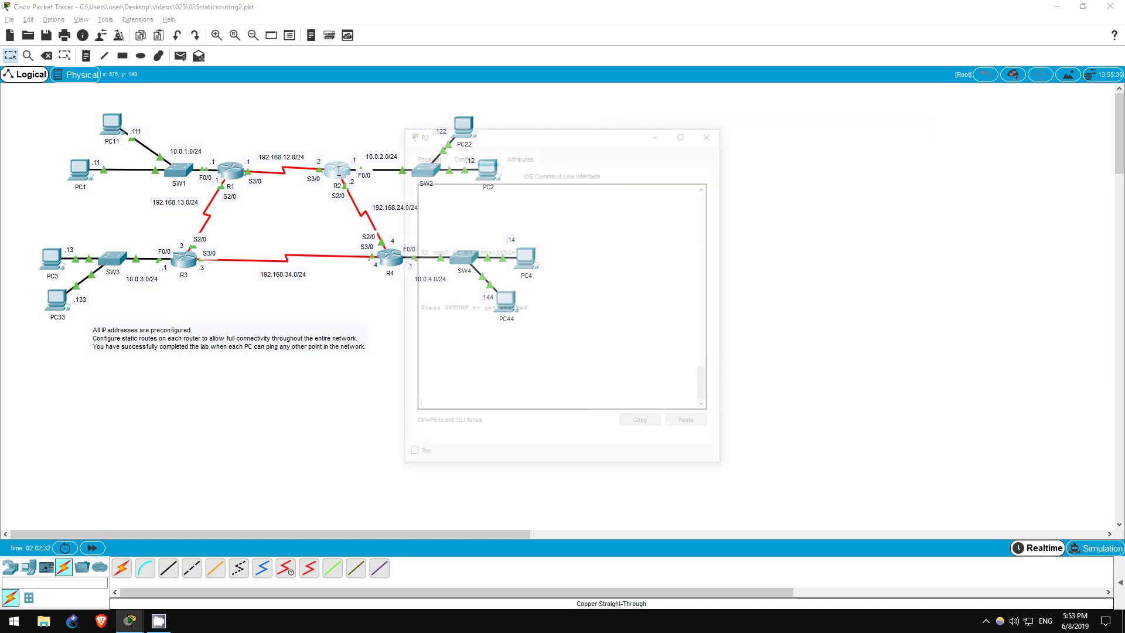
drag(519, 126, 709, 130)
key(Return)
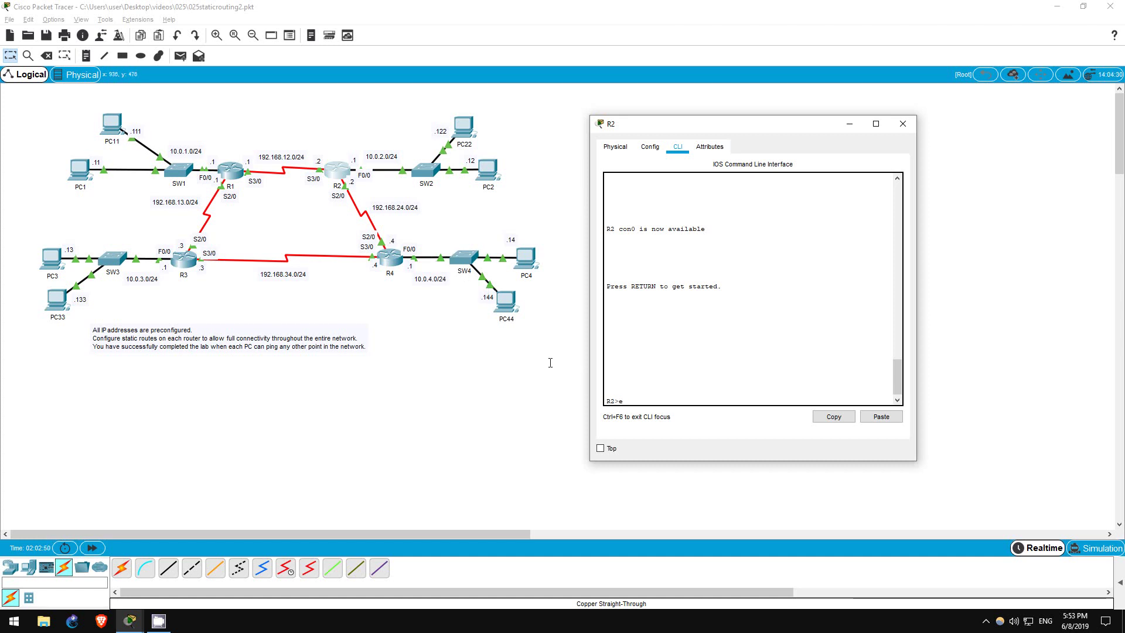
text(n)
key(Return)
text(conf t)
key(Return)
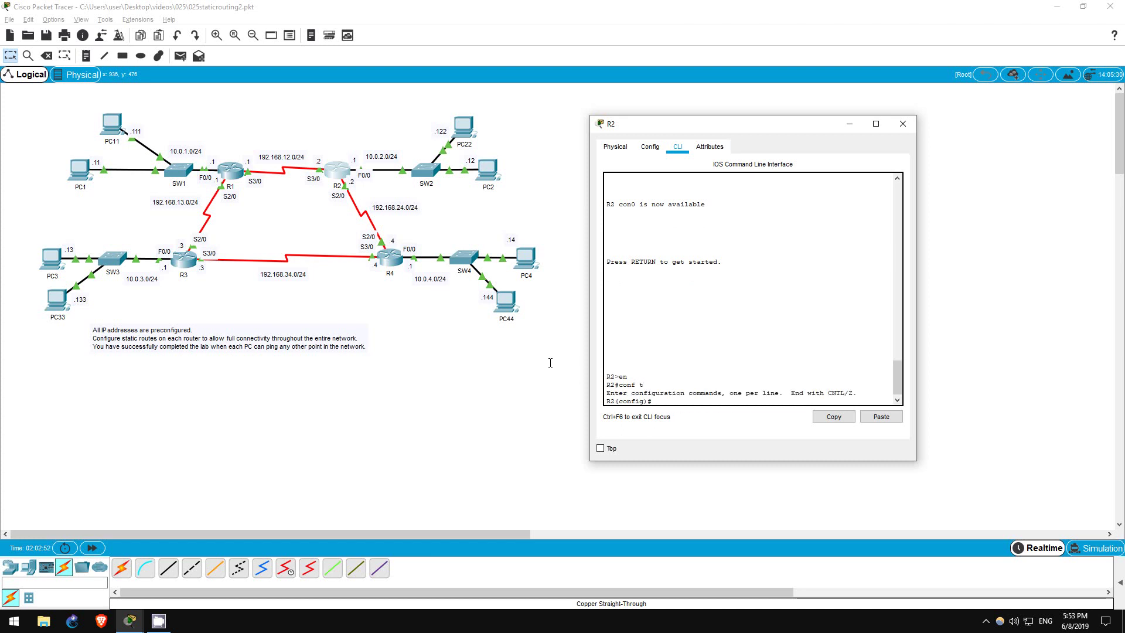
Add R2 routes: 192.168.13.0, 10.0.1.0, 10.0.3.0 via 192.168.12.1; 192.168.34.0, 10.0.4.0 via 192.168.24.4
text(ip route 192.168.13.0 255.255.255.0 192.168.)
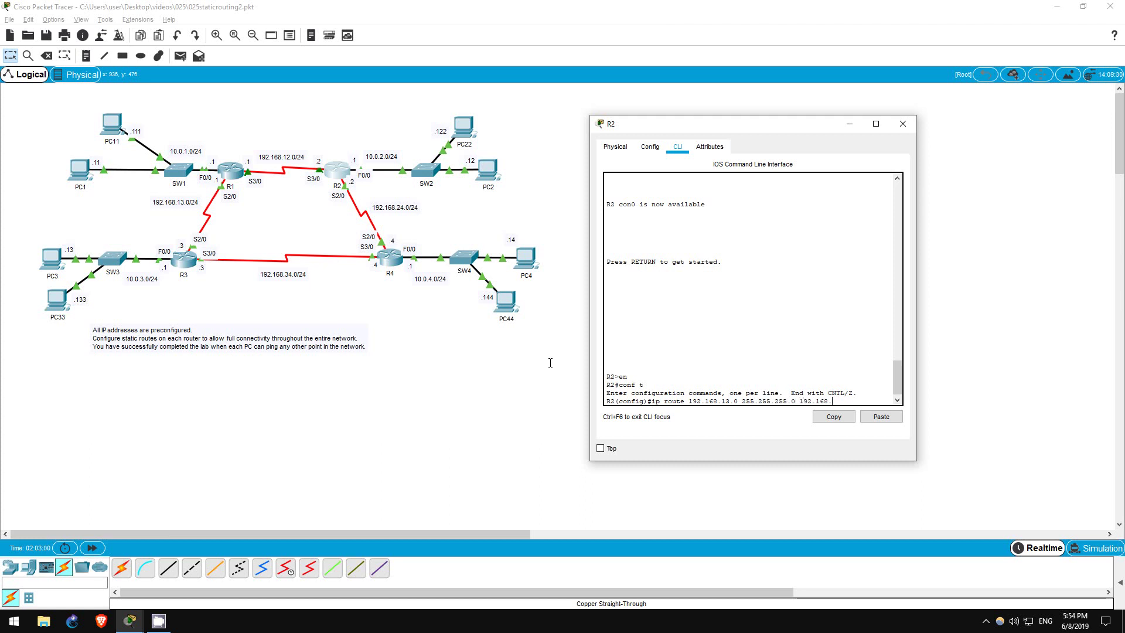
text(12.1)
key(Return)
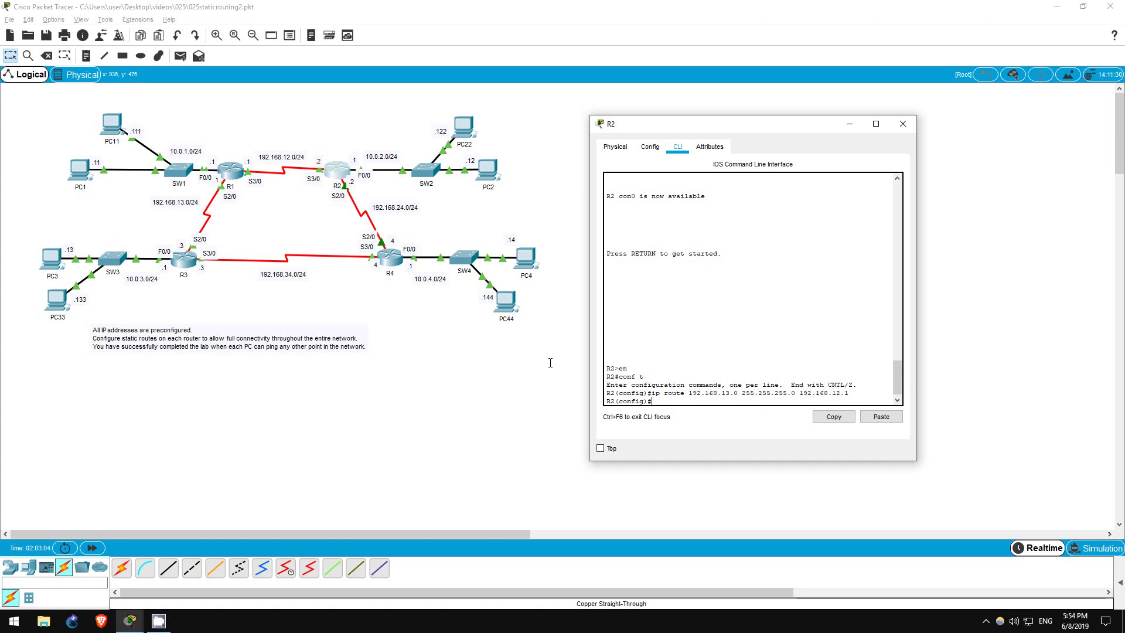
text(ip route 192.168.34.0)
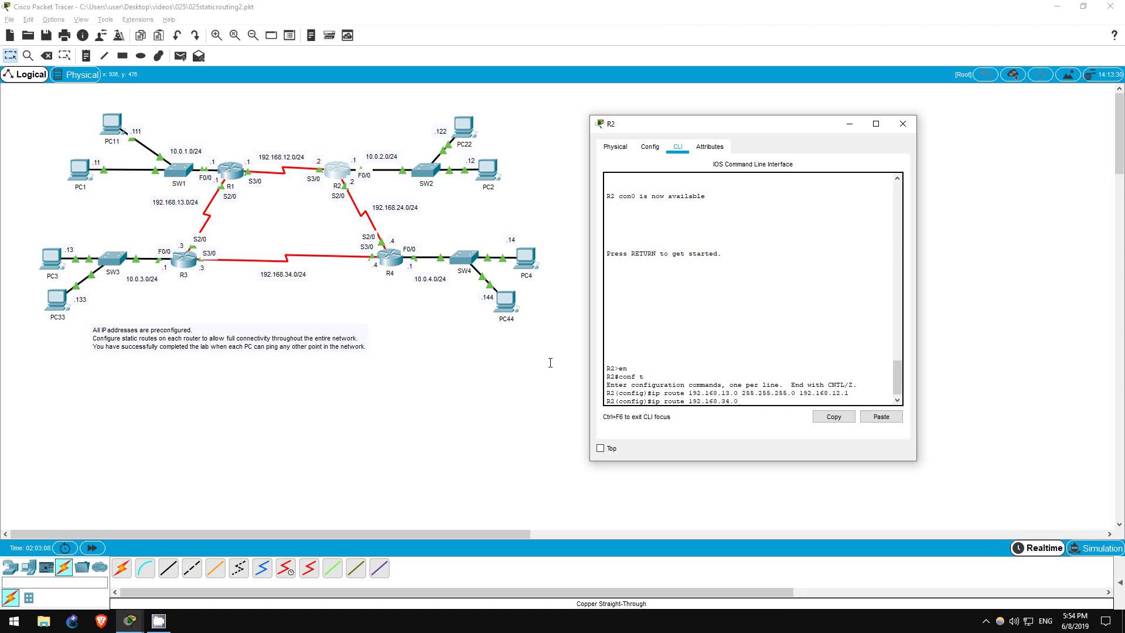
text( 255.255.255.0 192.168.24.4)
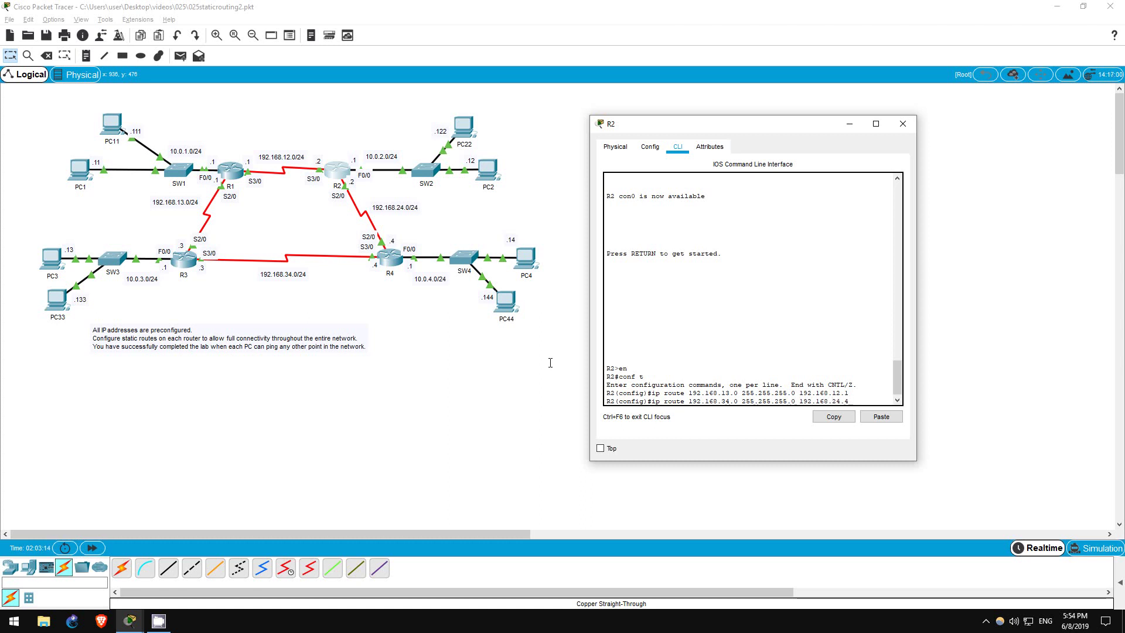
key(Return)
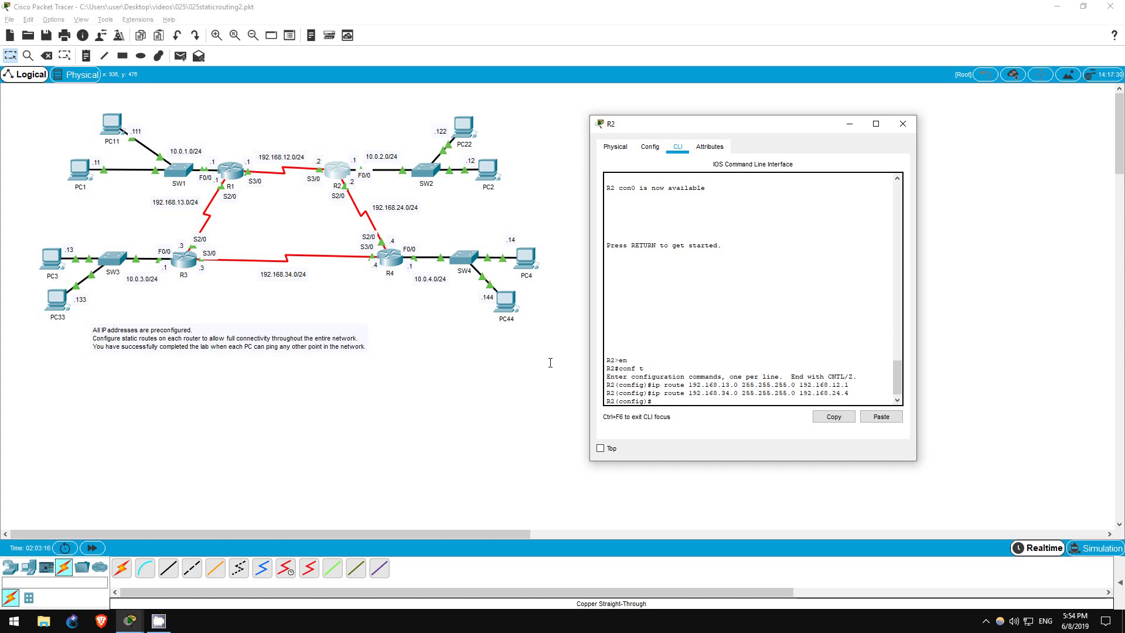
text(ip route 10.0.1.0 255.255.255.0)
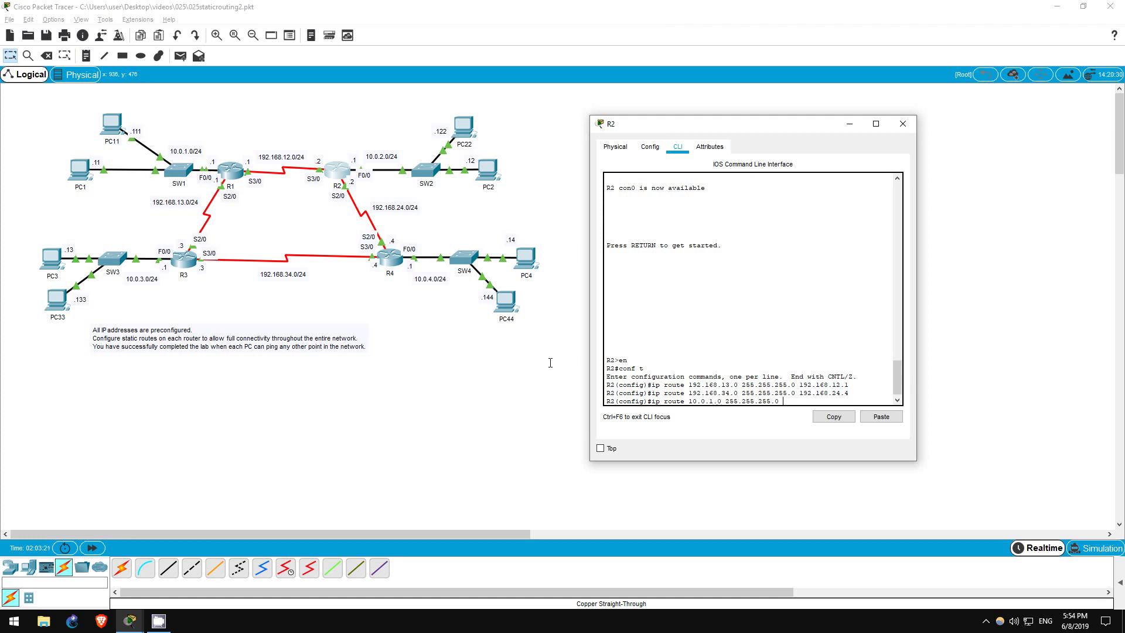
text( 192.168.12.1)
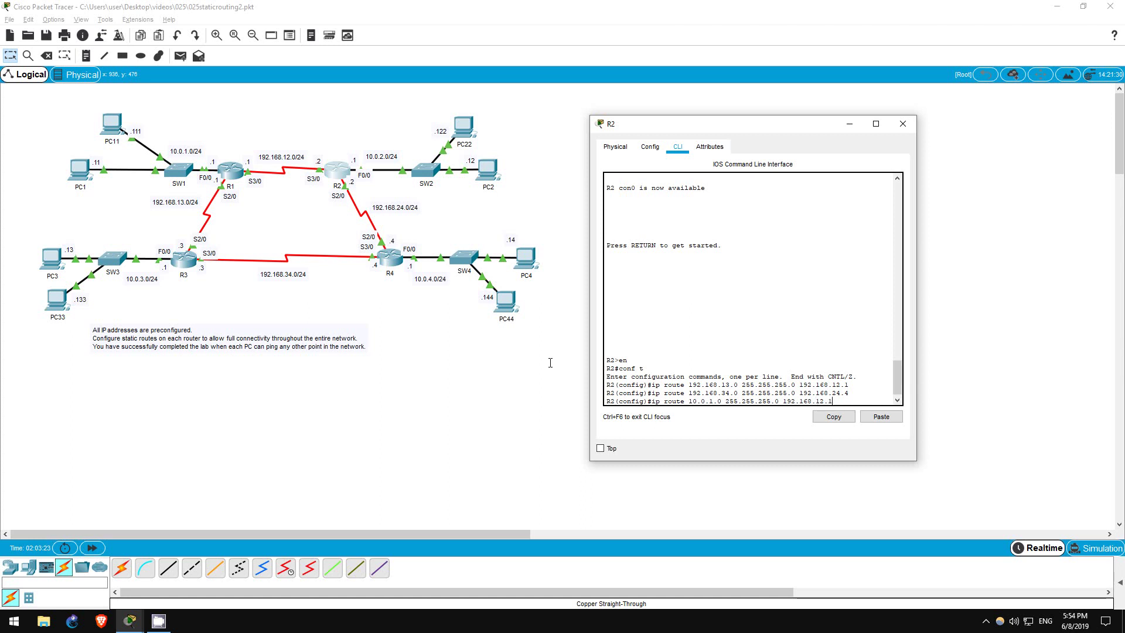
key(Return)
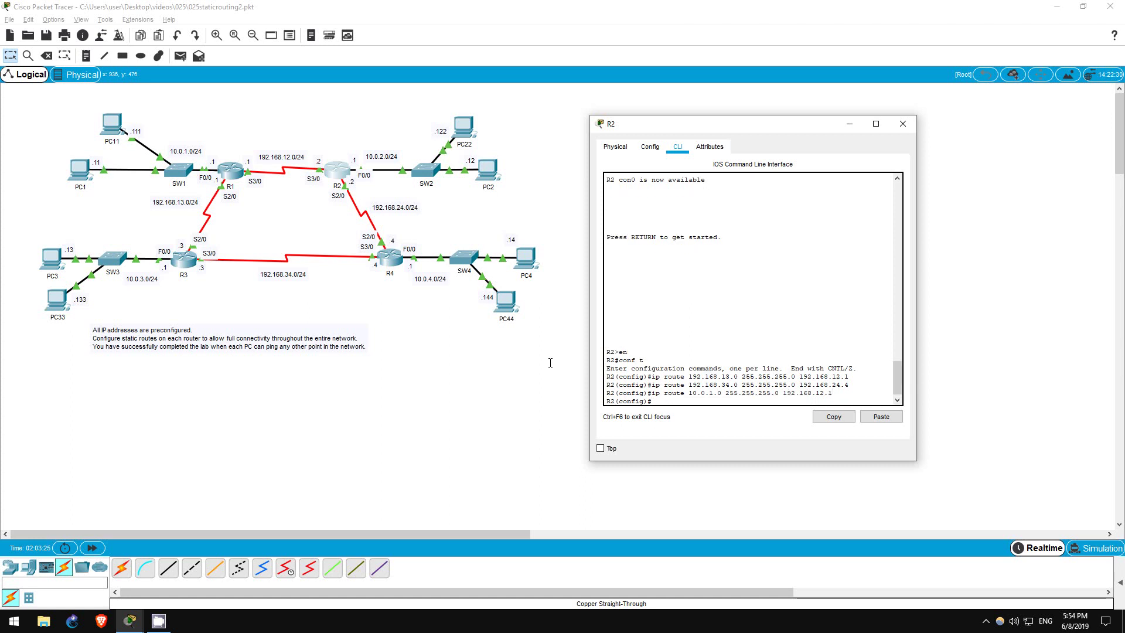
text(ip route 10.0.3.0 255.255.255.0)
text(192.168.12.1)
key(Return)
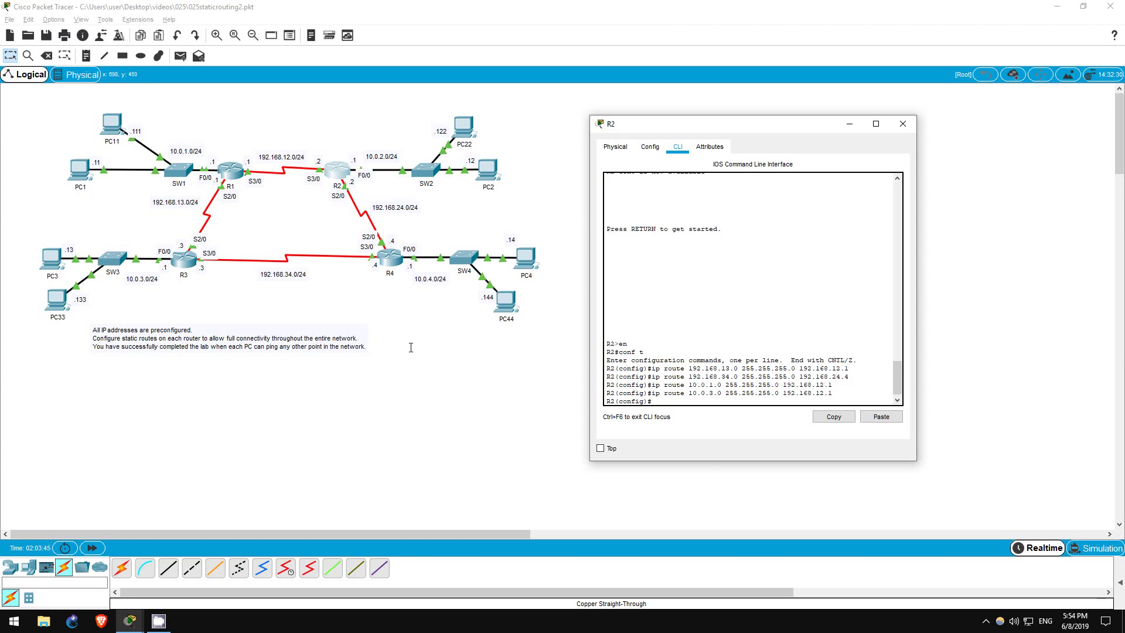
text(ip route 10.0.4.0 255)
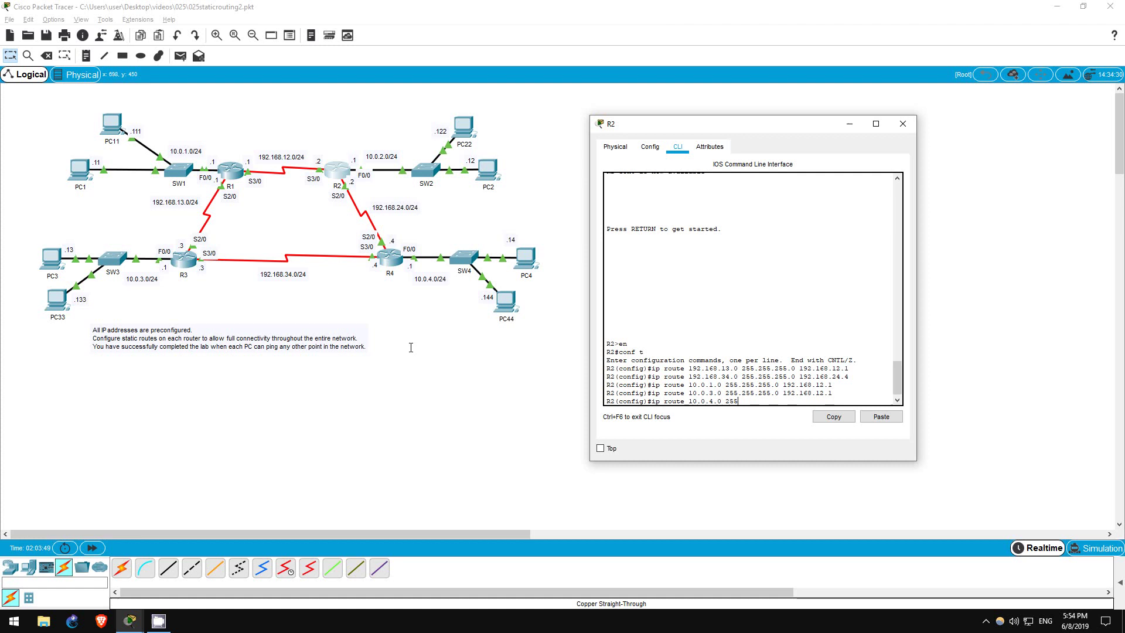
text(.255.255.0)
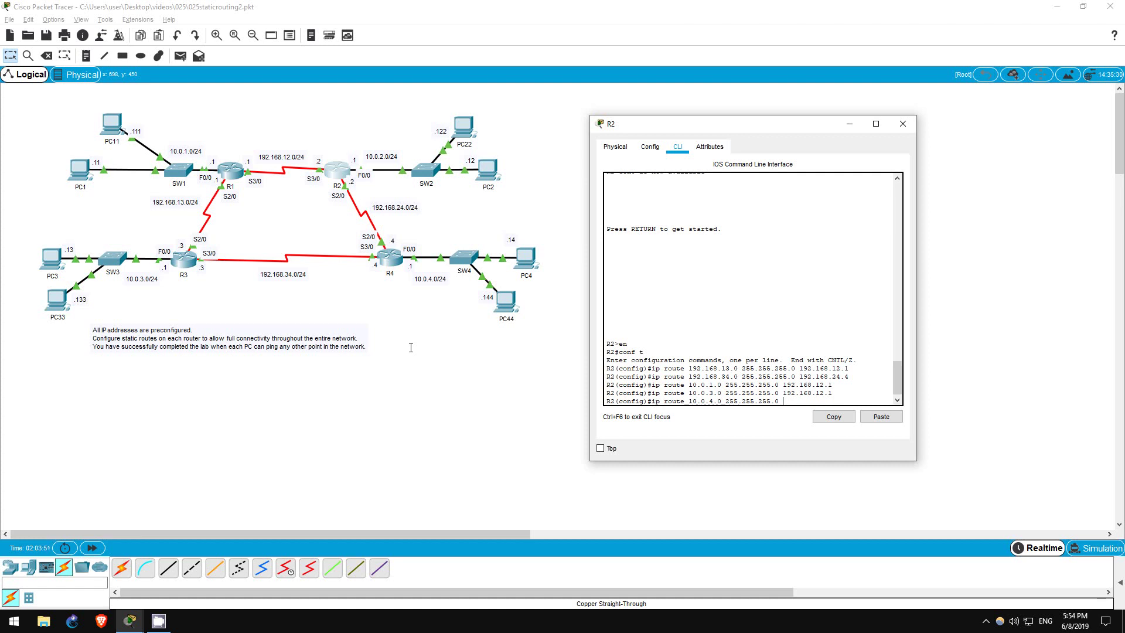
text( 192.168.24.4)
key(Return)
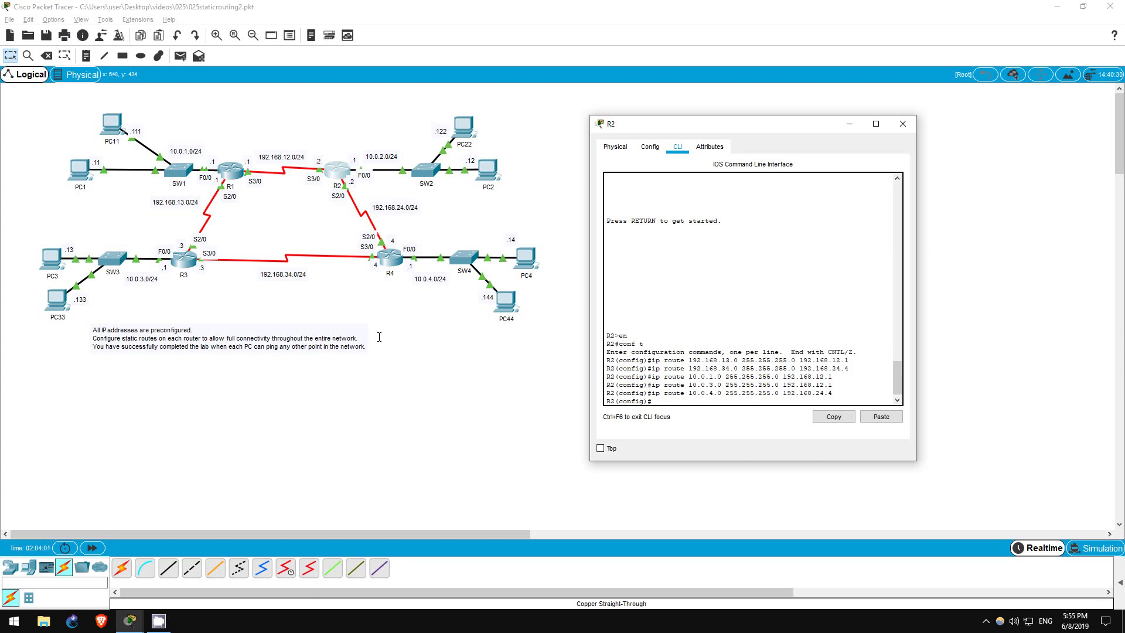
Open router R3's CLI and enter global configuration mode
click(182, 265)
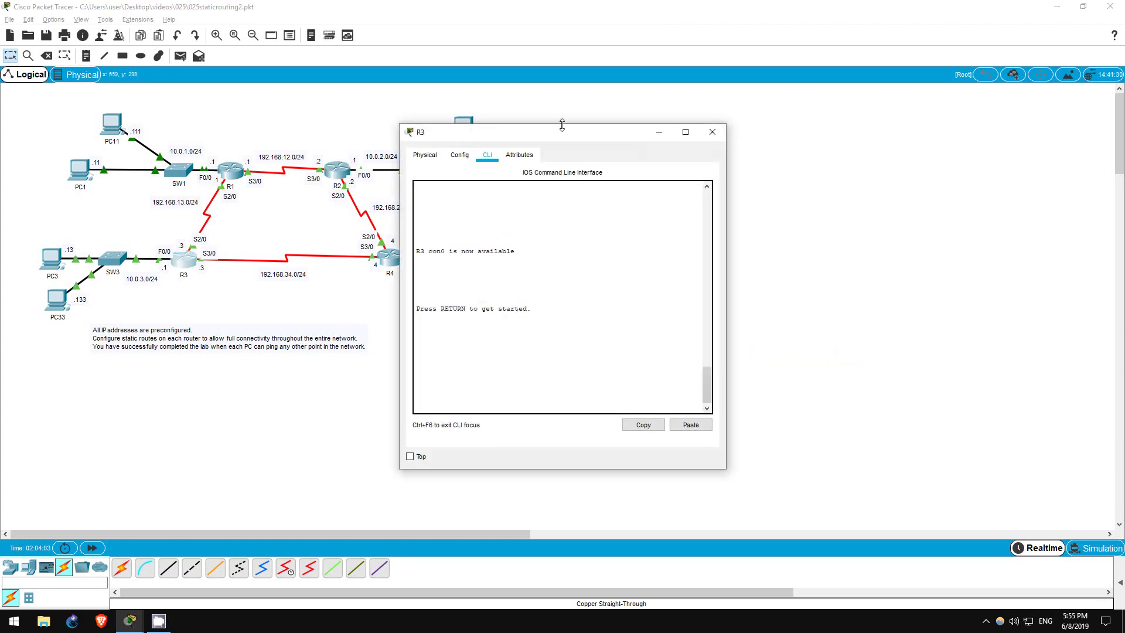
drag(561, 130, 754, 138)
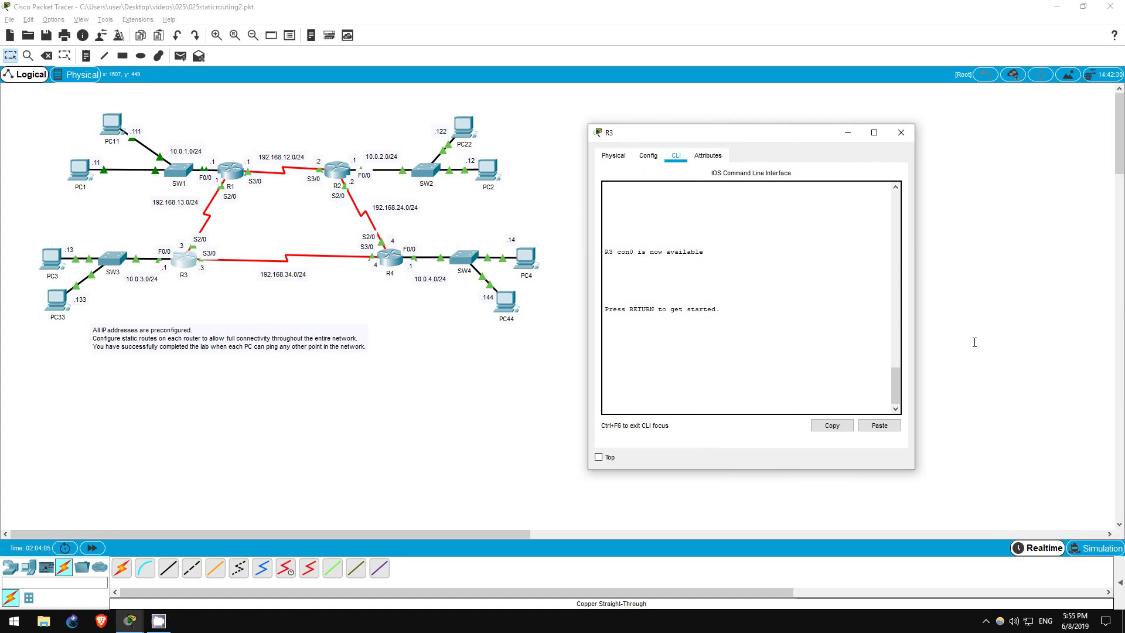
key(Return)
text(en)
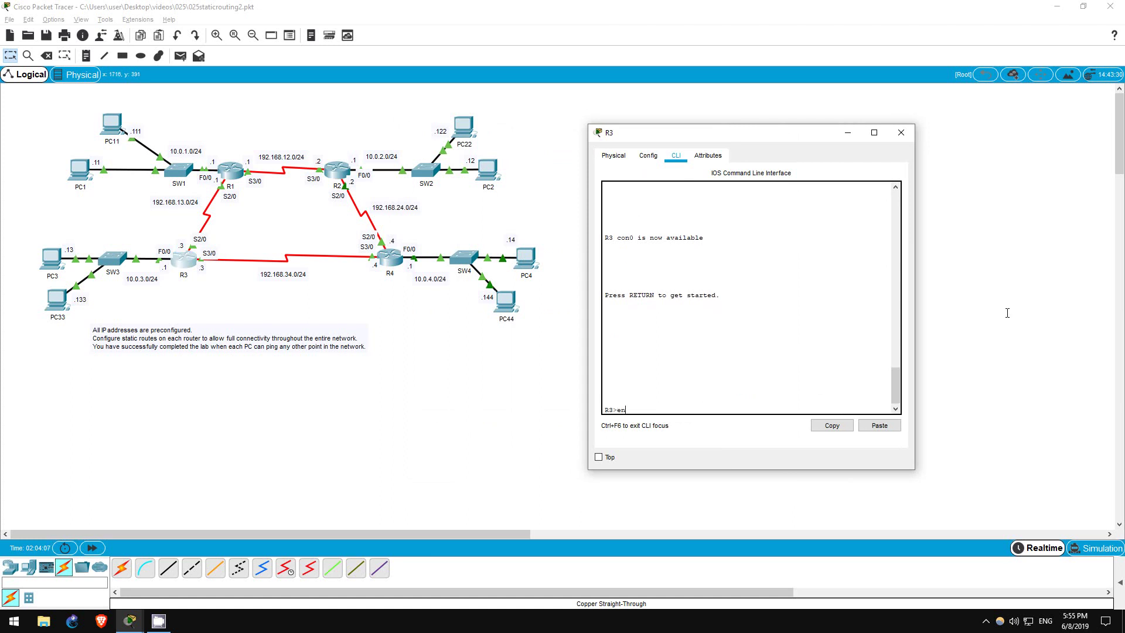
key(Return)
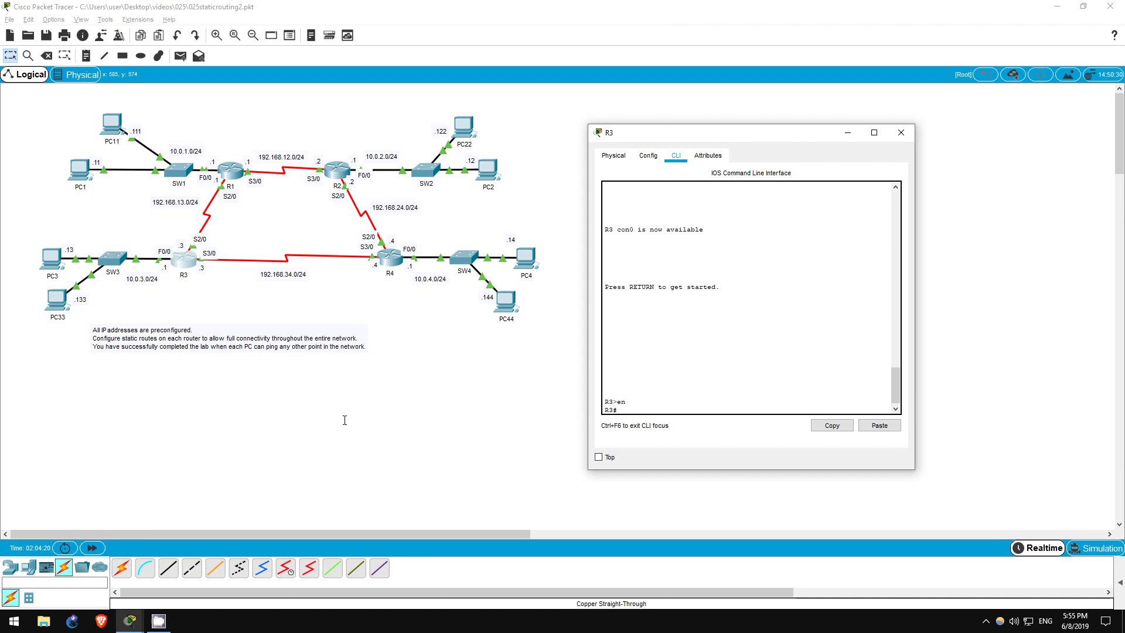
text(en)
key(Return)
text(conf t)
key(Return)
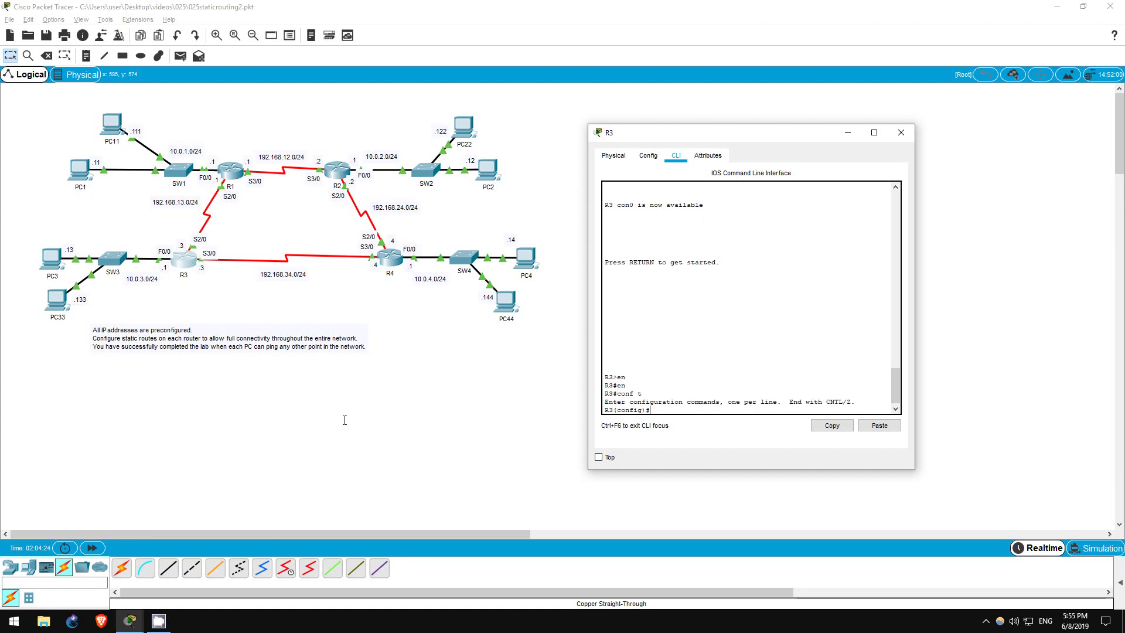
Add R3 routes: 192.168.12.0, 10.0.1.0, 10.0.2.0 via 192.168.13.1; 192.168.24.0, 10.0.4.0 via 192.168.34.4
text(ip route 192.168.12.0 255.255.255.0 192.168.13.1)
key(Return)
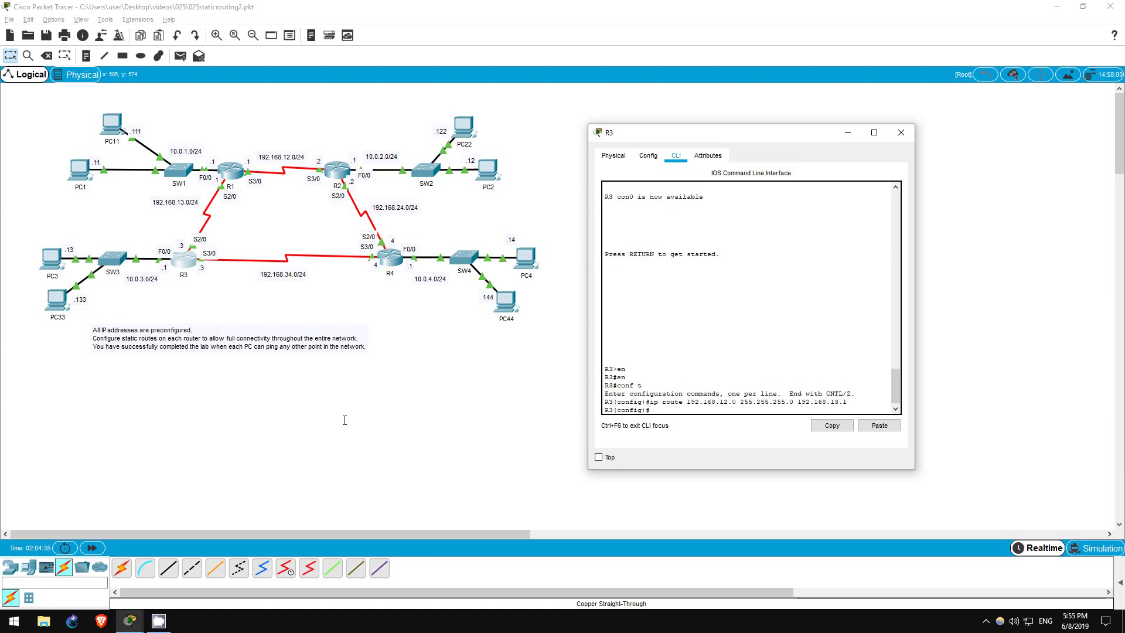
text(ip route 192.168.24.0 255.255.255.0 192.168.34.4)
key(Return)
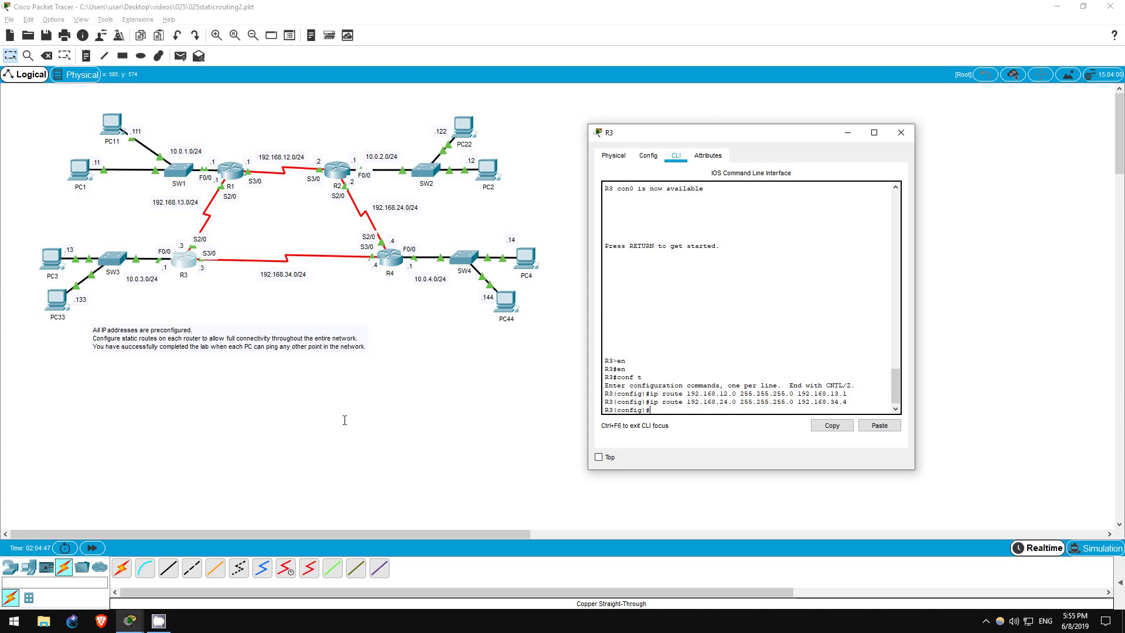
text(ip route 10.0.1.0 255.255.255.0 192.168.13.1)
key(Return)
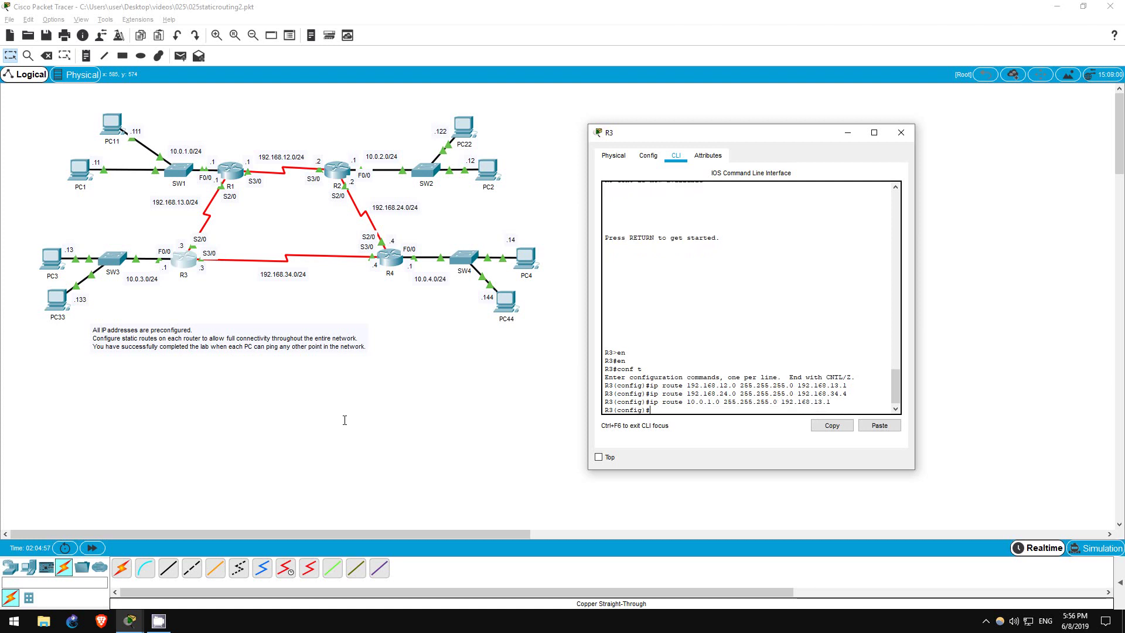
text(ip route)
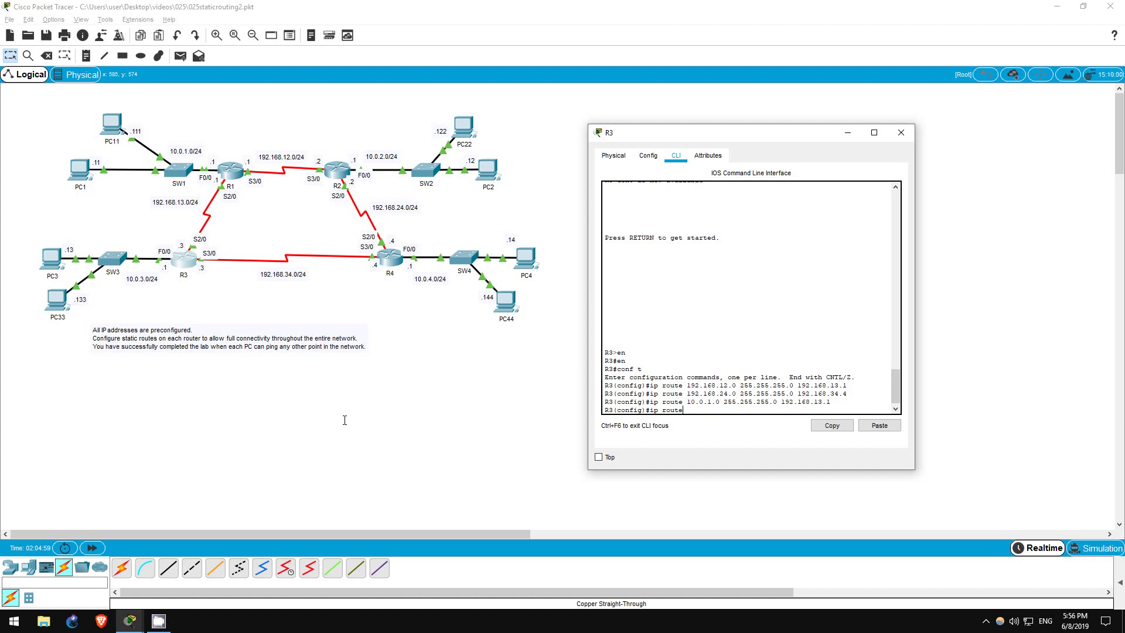
text( 10.0.2.0 255.255.255.0)
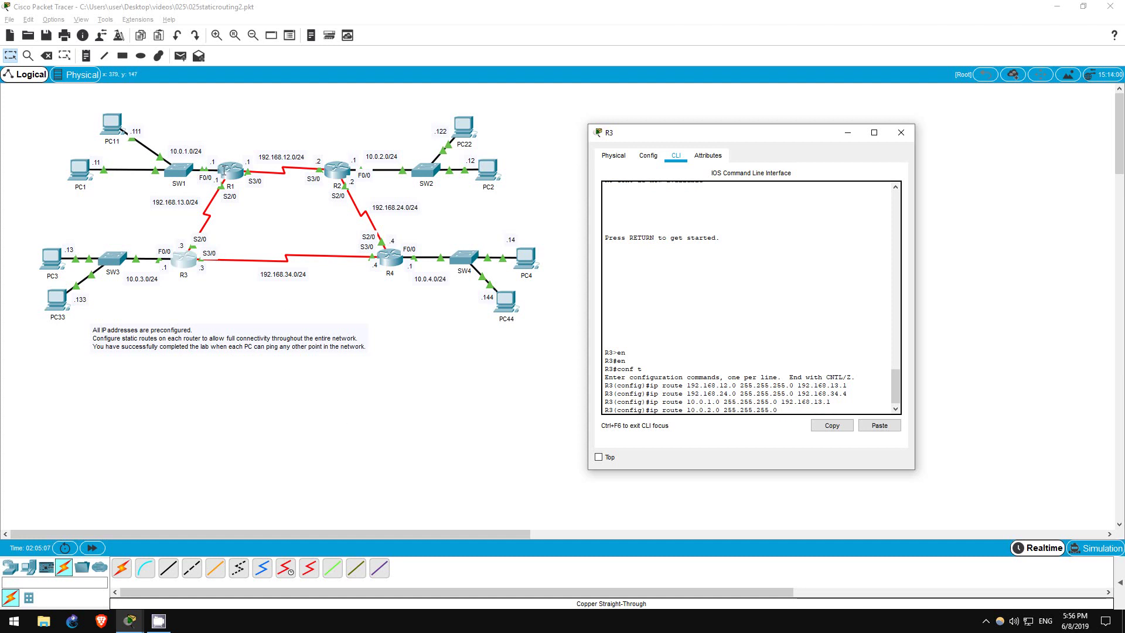
text(192.168.13.1)
key(Return)
text(ig)#i)
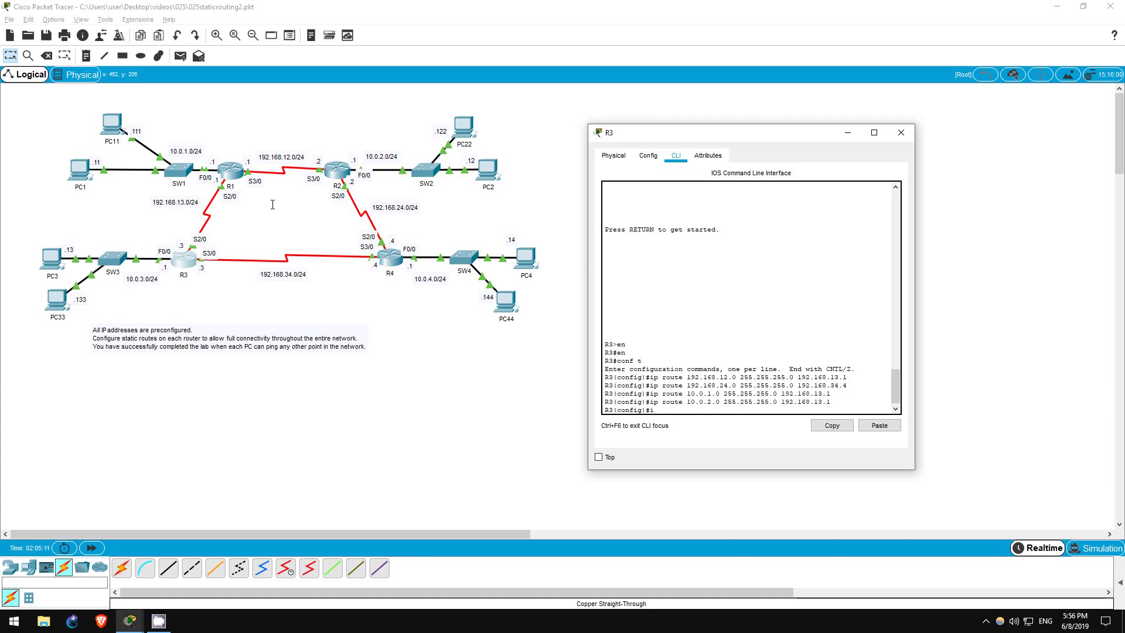
text(p route 10.0.4.0 255.255.255.0 192.168.34.4)
key(Return)
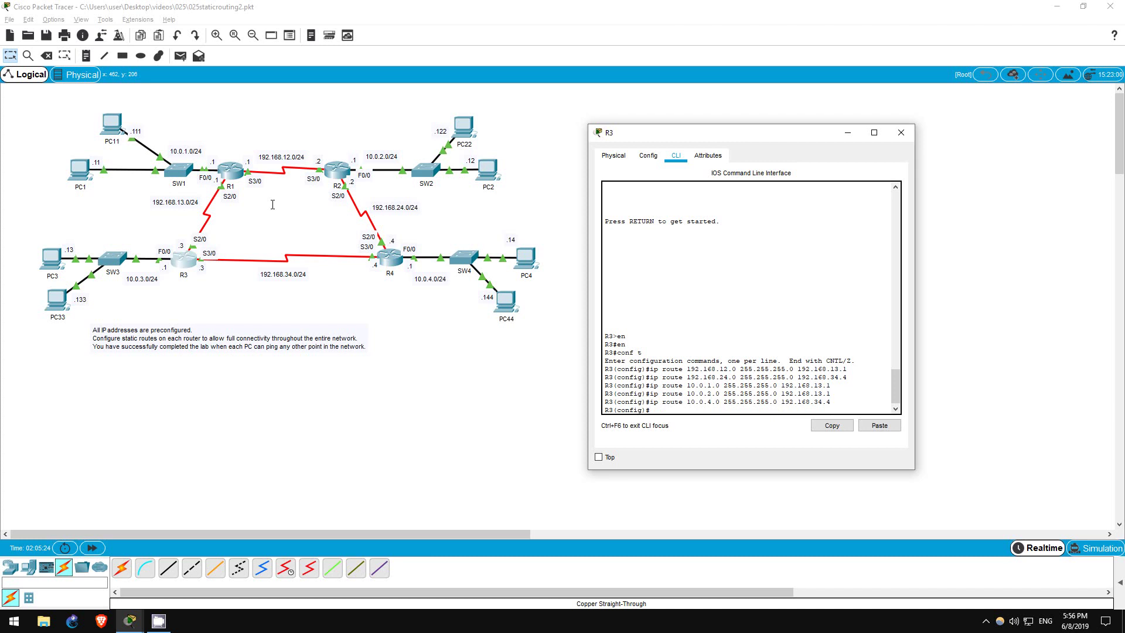
Minimize R3's window, then open R4's CLI and enter global configuration mode
click(849, 132)
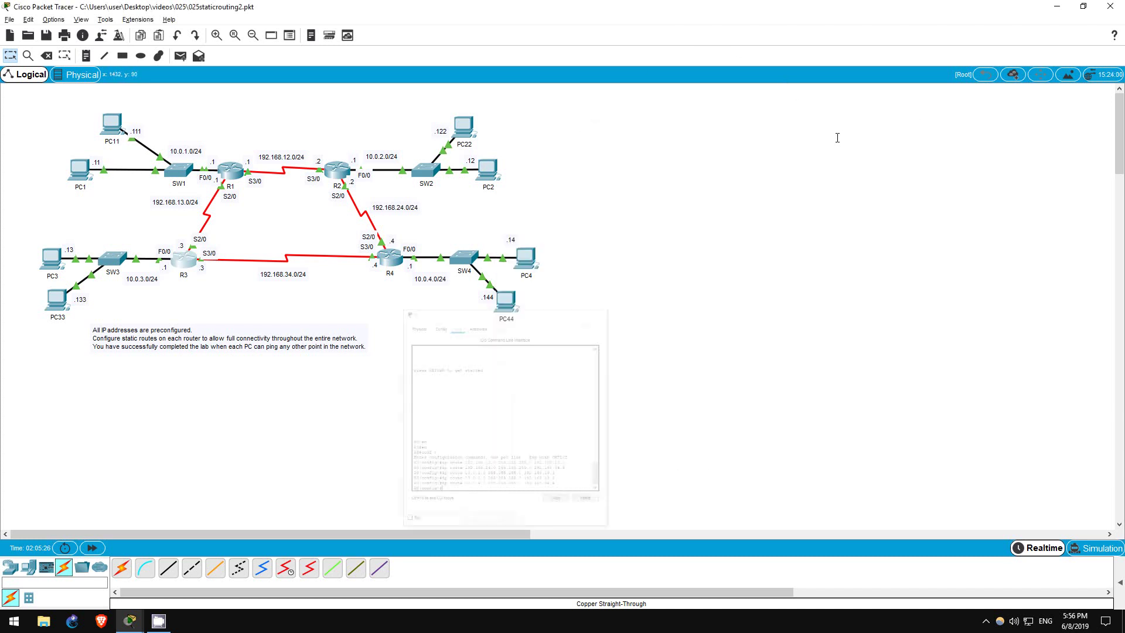
click(392, 257)
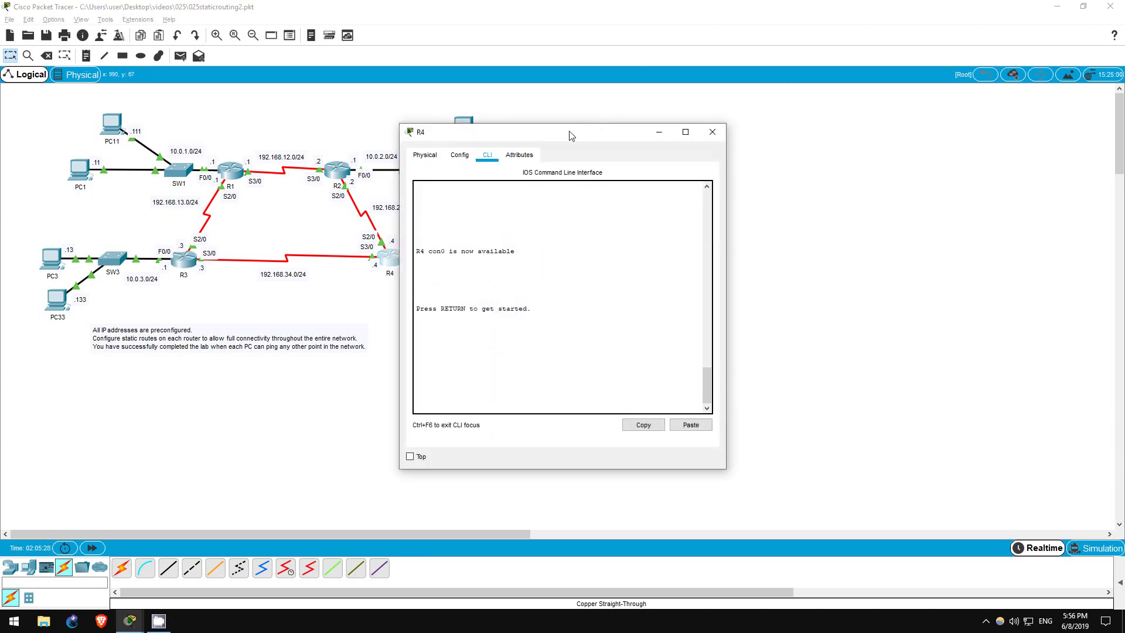
drag(572, 135, 752, 139)
key(Return)
text(en)
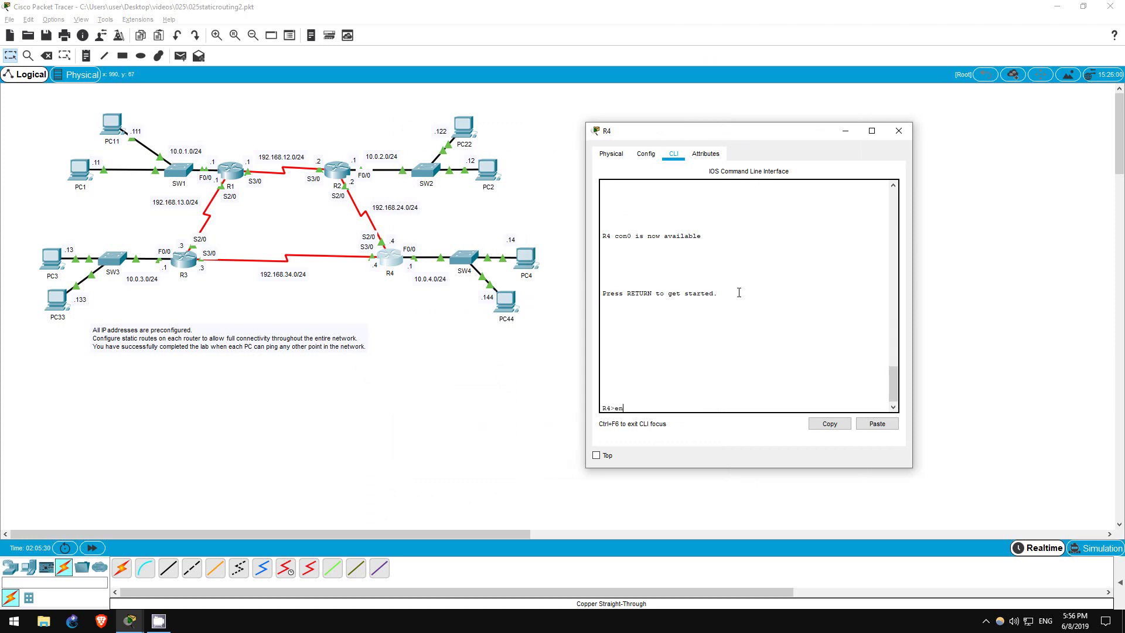
key(Return)
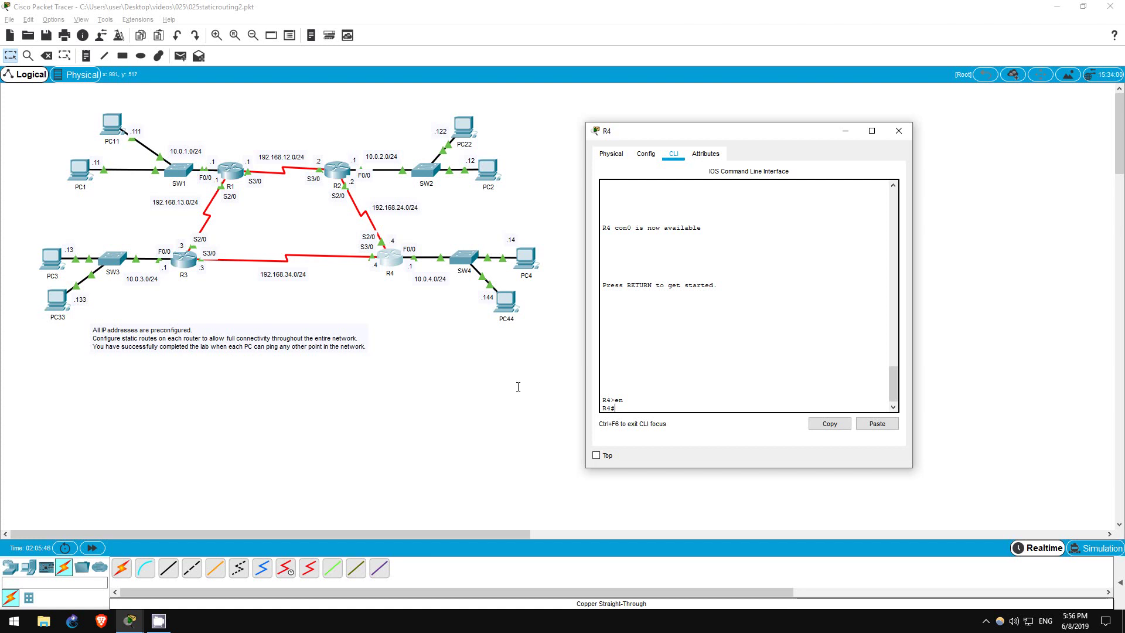
text(conf t)
key(Return)
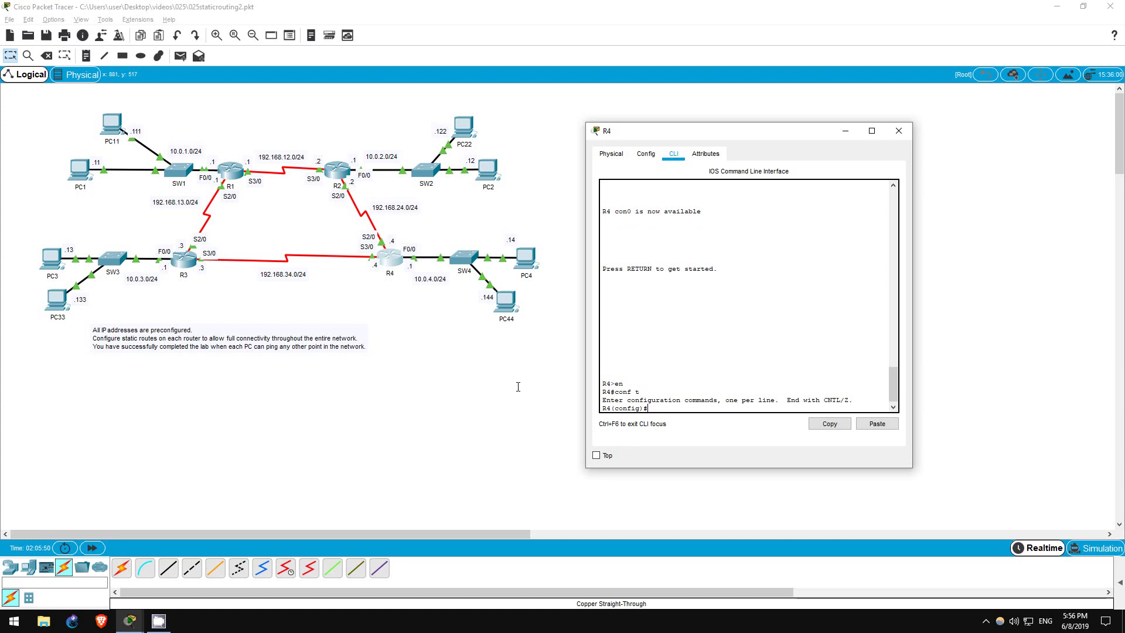
Add R4's routes to 192.168.12.0/24 via 192.168.24.2 and 192.168.13.0/24 via 192.168.34.3
text(ip route 192.168.12.0 255.255.255)
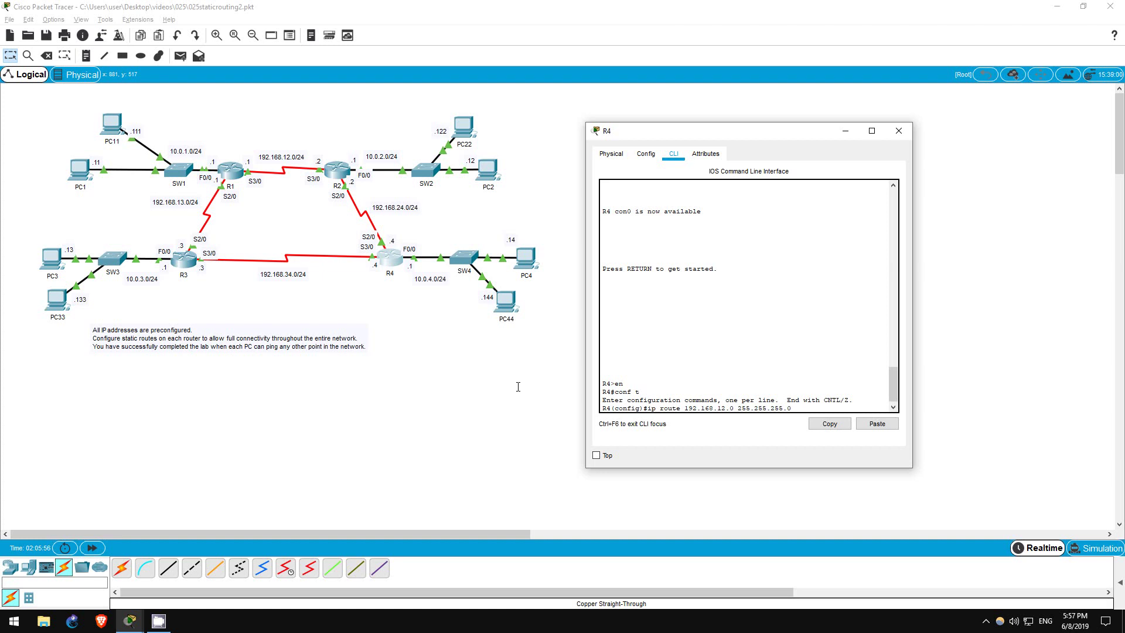
text(.0 192.168.24.2)
key(Return)
text(ip route )
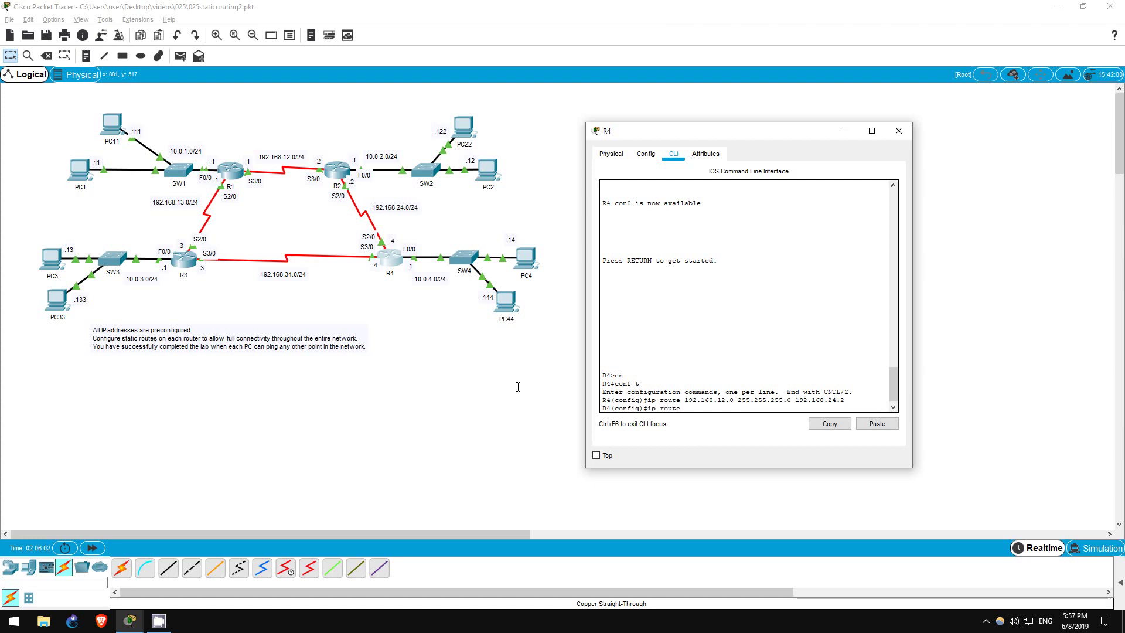
text(192.168.13.0 255.2)
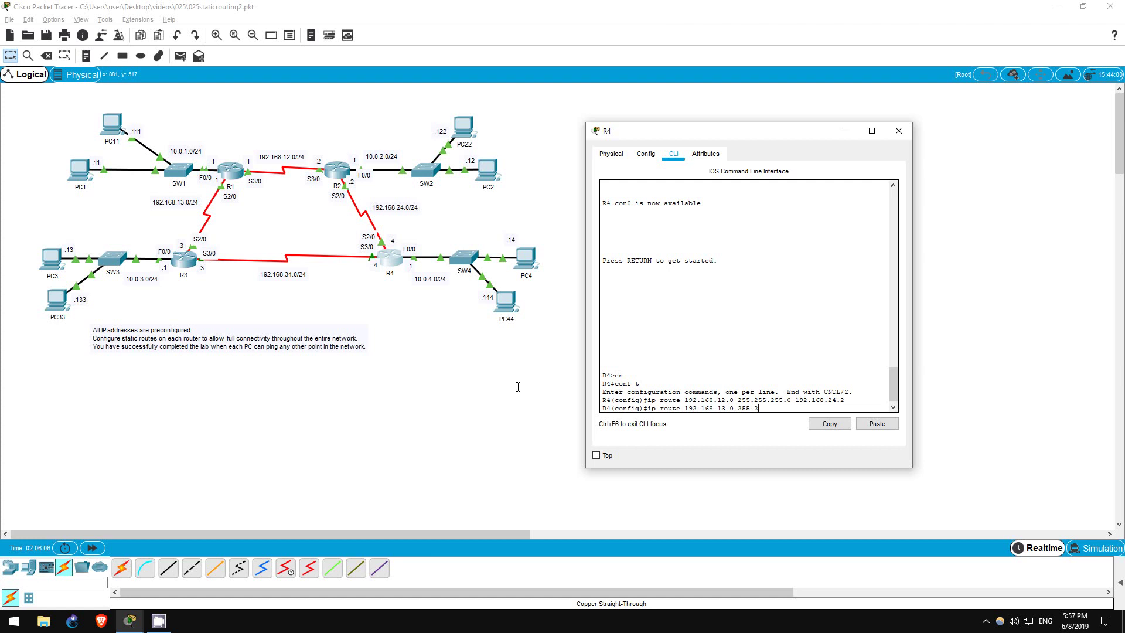
text(55.255.0 192.168.34.3)
key(Return)
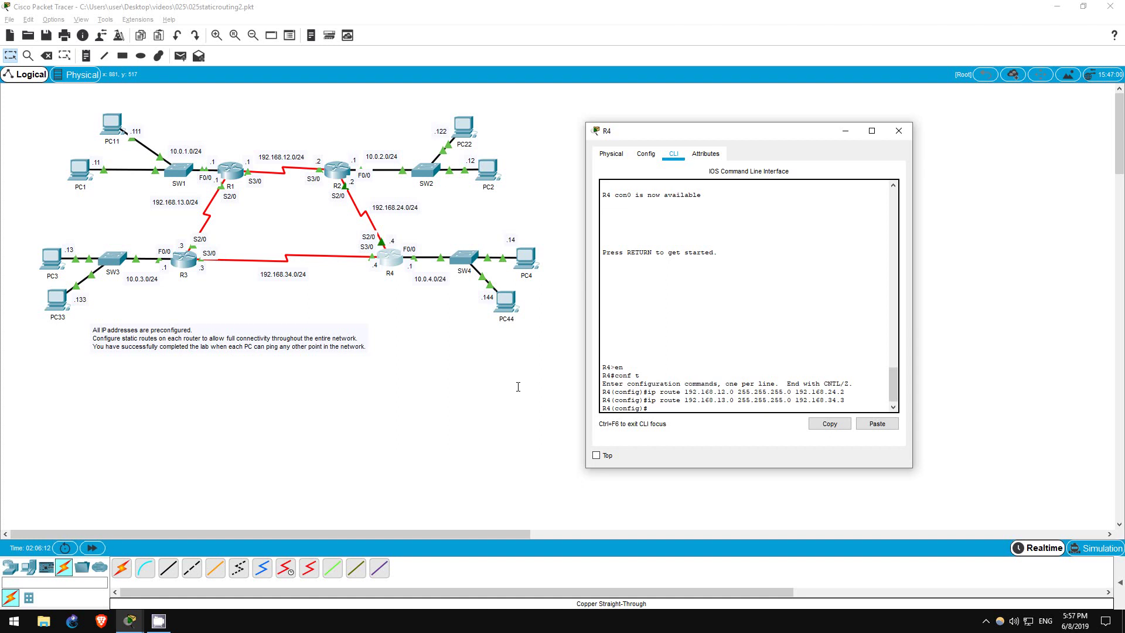
Add R4's routes to 10.0.1.0 and 10.0.2.0 via 192.168.24.2, and 10.0.3.0 via 192.168.34.3
text(ip route 10.1.0 255.255.25)
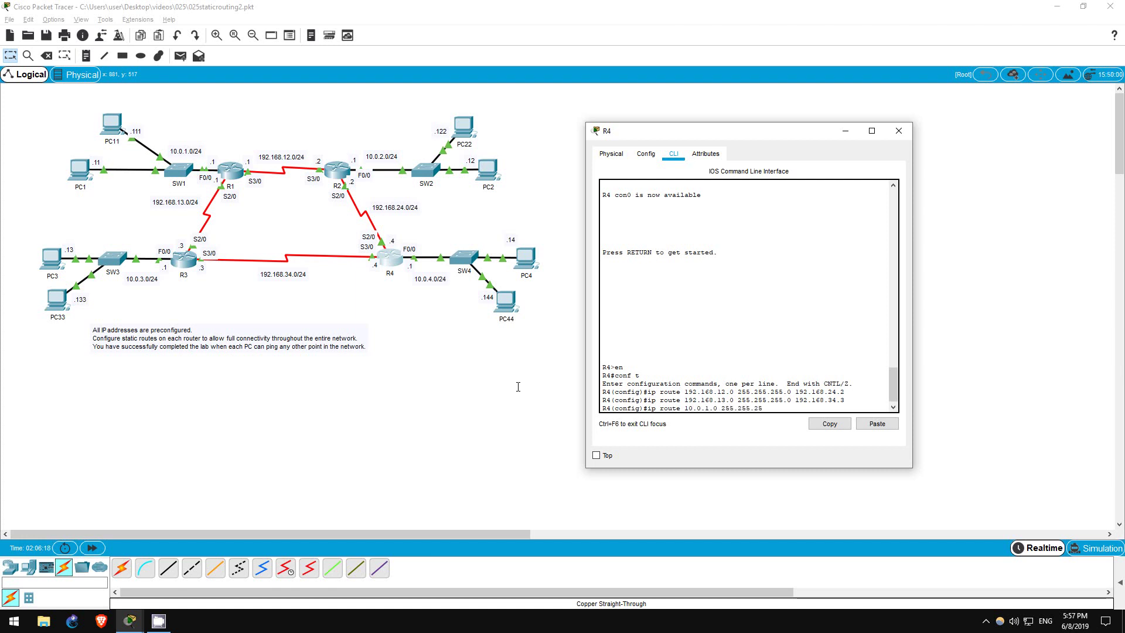
text(5.0)
text(192.168.24.2)
key(Return)
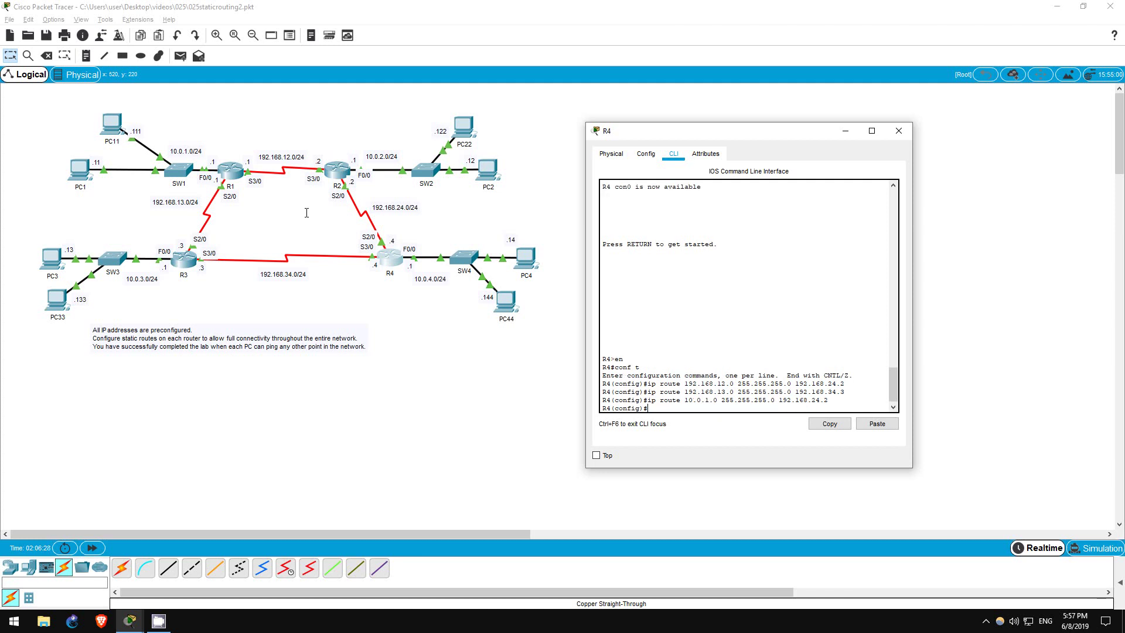
text(ip route 10.0.2.0 255.255.255.0)
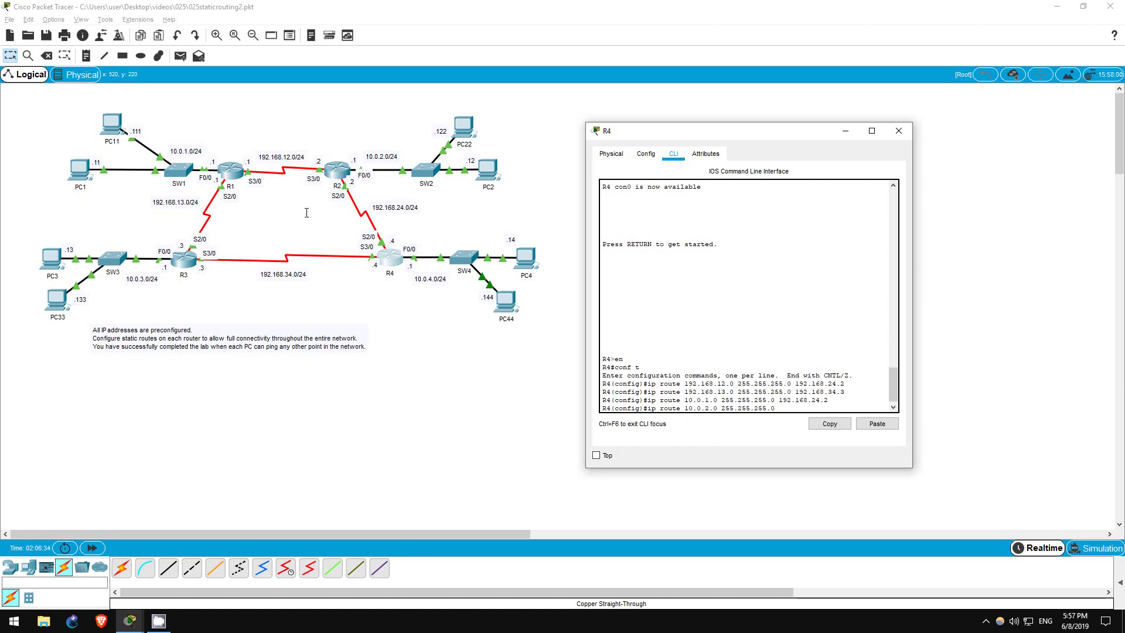
text( 192.168.24.2)
key(Return)
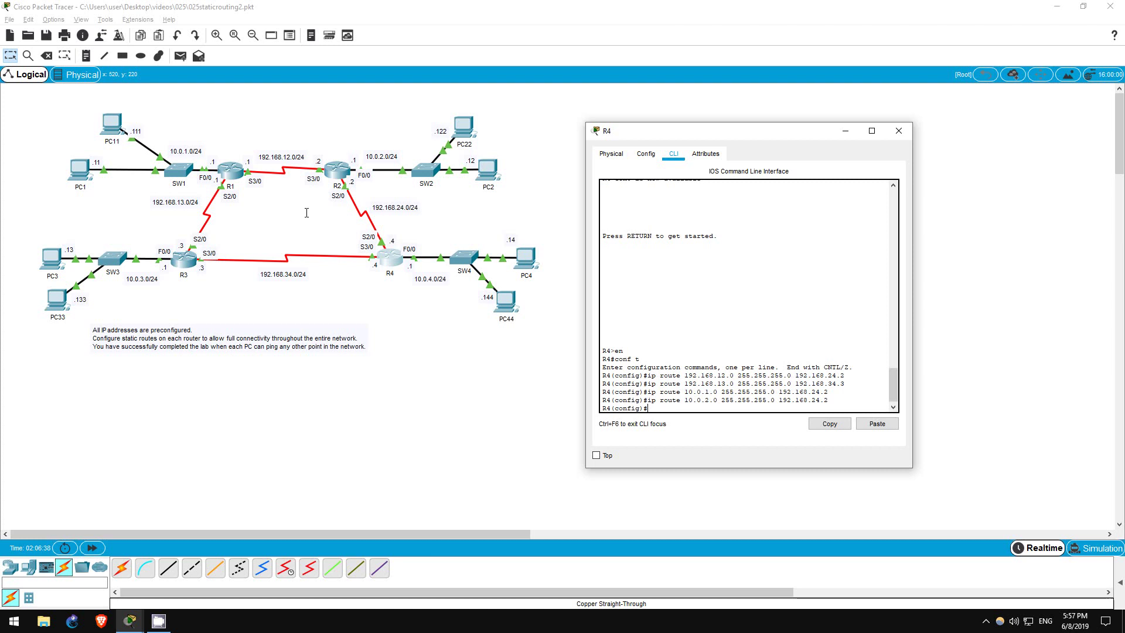
text(ip route 10.0.3.0 255.255.25)
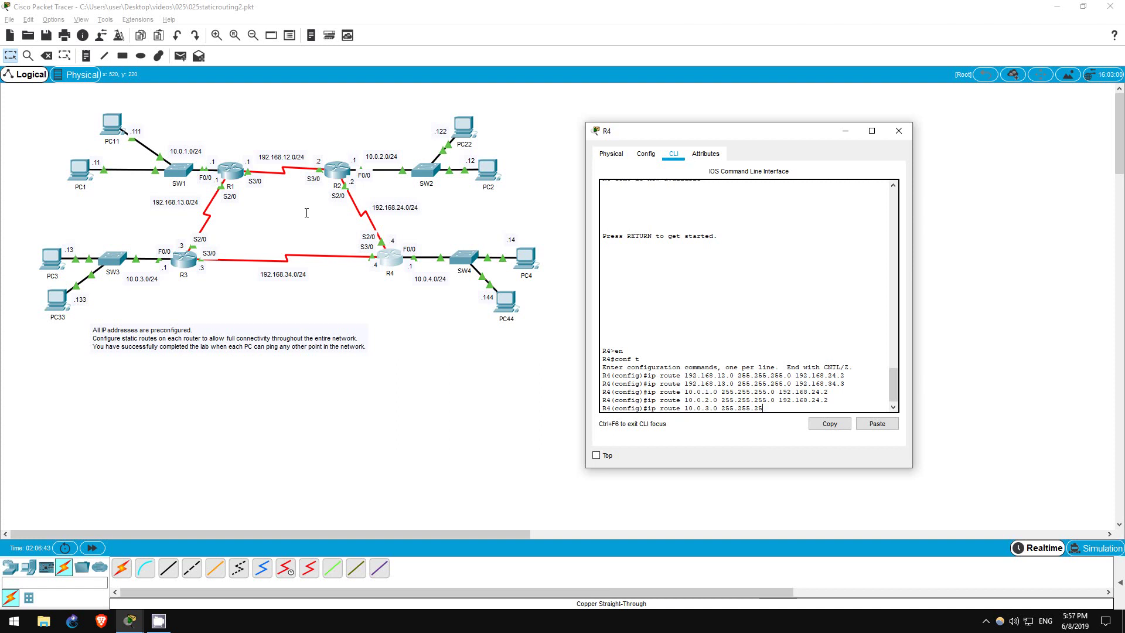
text(5.0 192.168.34.3)
key(Return)
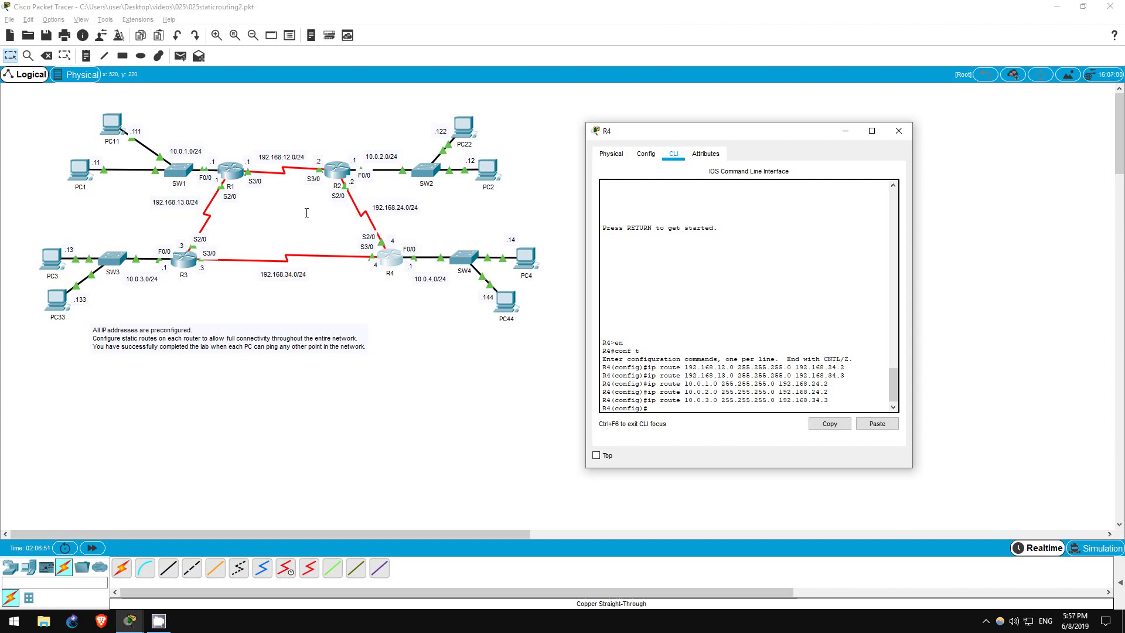
Minimize the R4 console window to reveal the finished topology
click(844, 130)
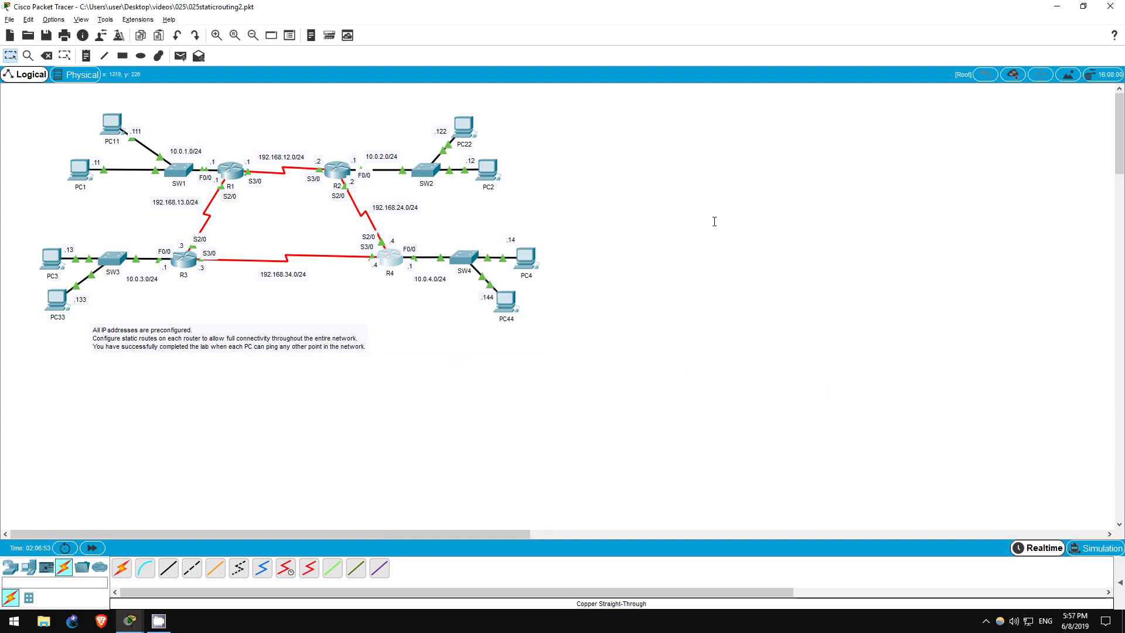